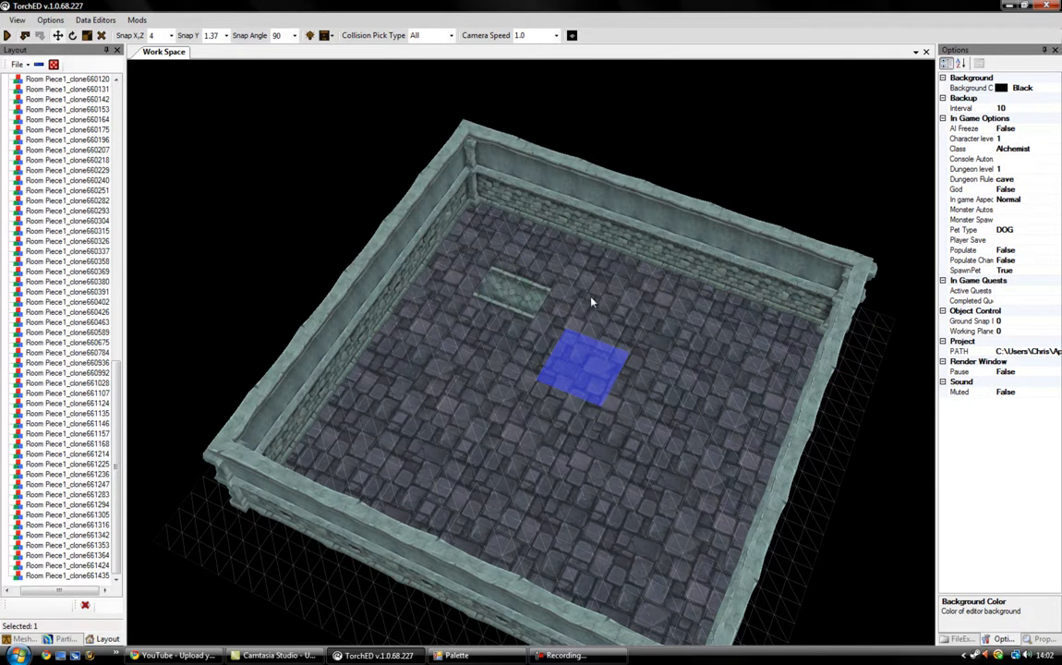
# Delete the blank floor tiles along the far, right and near sides of a square ring around the room's centre
pyautogui.press('Delete')
pyautogui.click(635, 327)
pyautogui.press('Delete')
pyautogui.click(706, 367)
pyautogui.press('Delete')
pyautogui.click(685, 411)
pyautogui.press('Delete')
pyautogui.click(645, 480)
pyautogui.press('Delete')
pyautogui.click(615, 532)
pyautogui.press('Delete')
pyautogui.click(552, 521)
pyautogui.press('Delete')
pyautogui.click(468, 499)
pyautogui.press('Delete')
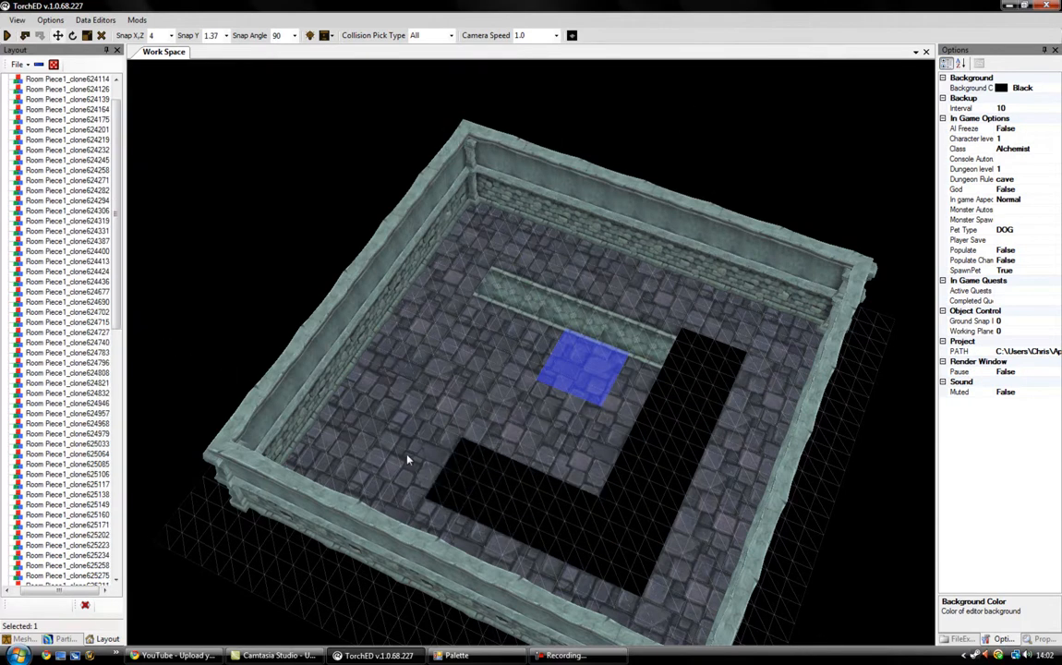
# Delete the remaining blank floor tiles along the ring's left side, including its near-left and far-left corners
pyautogui.click(407, 459)
pyautogui.press('Delete')
pyautogui.click(441, 394)
pyautogui.press('Delete')
pyautogui.click(481, 363)
pyautogui.press('Delete')
pyautogui.click(495, 328)
pyautogui.press('Delete')
pyautogui.click(513, 307)
pyautogui.press('Delete')
# Place a Crypt:floor_corner_01 piece at the far-left corner of the ring, joining the straight border
pyautogui.click(565, 312)
pyautogui.hotkey('shift', 'Left')
pyautogui.click(476, 654)
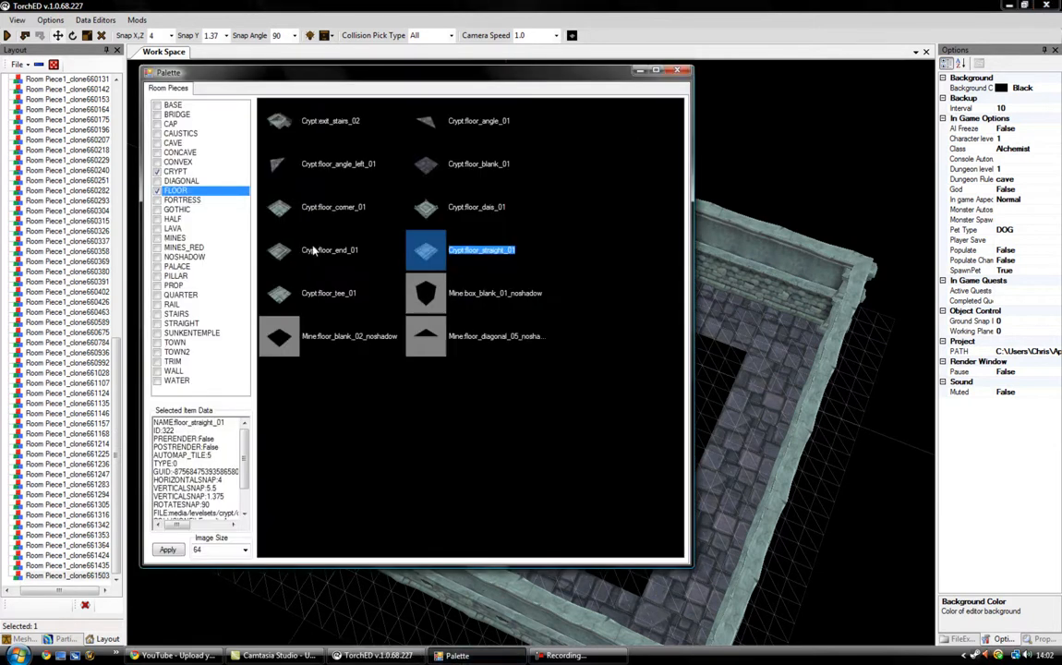
pyautogui.doubleClick(308, 220)
pyautogui.click(531, 283)
pyautogui.press('Right')
# Duplicate the corner floor piece and fit the rotated copy into the ring's near-left corner
pyautogui.hotkey('ctrl', 'd')
pyautogui.press('Left')
pyautogui.press('Down')
pyautogui.press('Right')
pyautogui.press('Down')
pyautogui.press('Down')
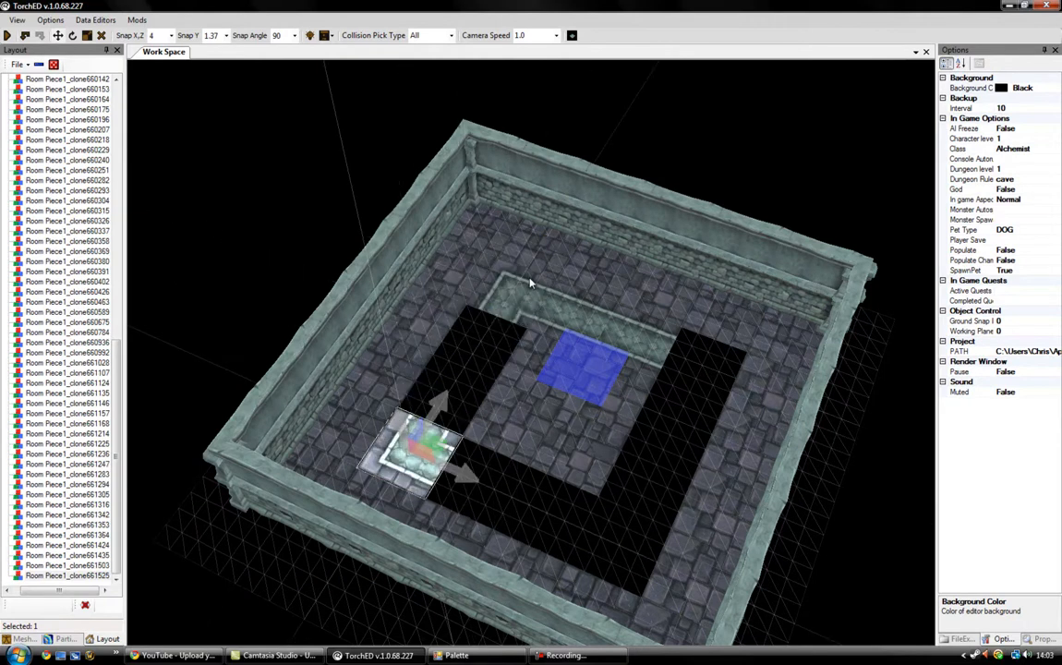
# Duplicate the corner floor piece onto the ring's near-right and far-right corners, rotating each copy to match the border
pyautogui.hotkey('ctrl', 'd')
pyautogui.press('Right')
pyautogui.press('Right')
pyautogui.press('Right')
pyautogui.hotkey('ctrl', 'd')
pyautogui.press('Right')
pyautogui.press('Up')
pyautogui.press('Up')
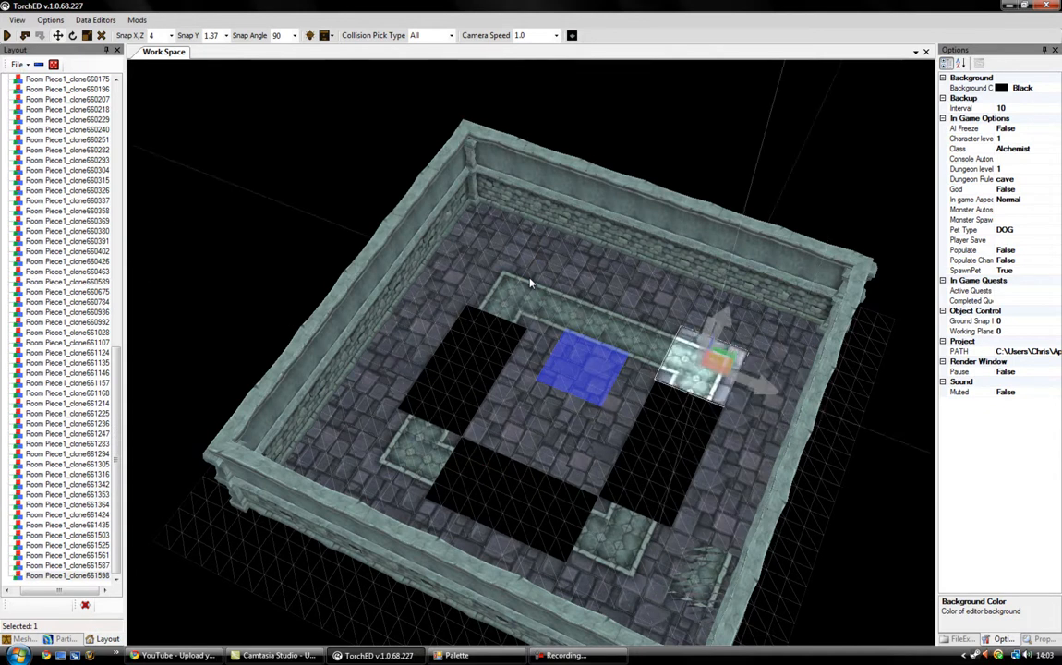
pyautogui.hotkey('ctrl', 'd')
pyautogui.press('Down')
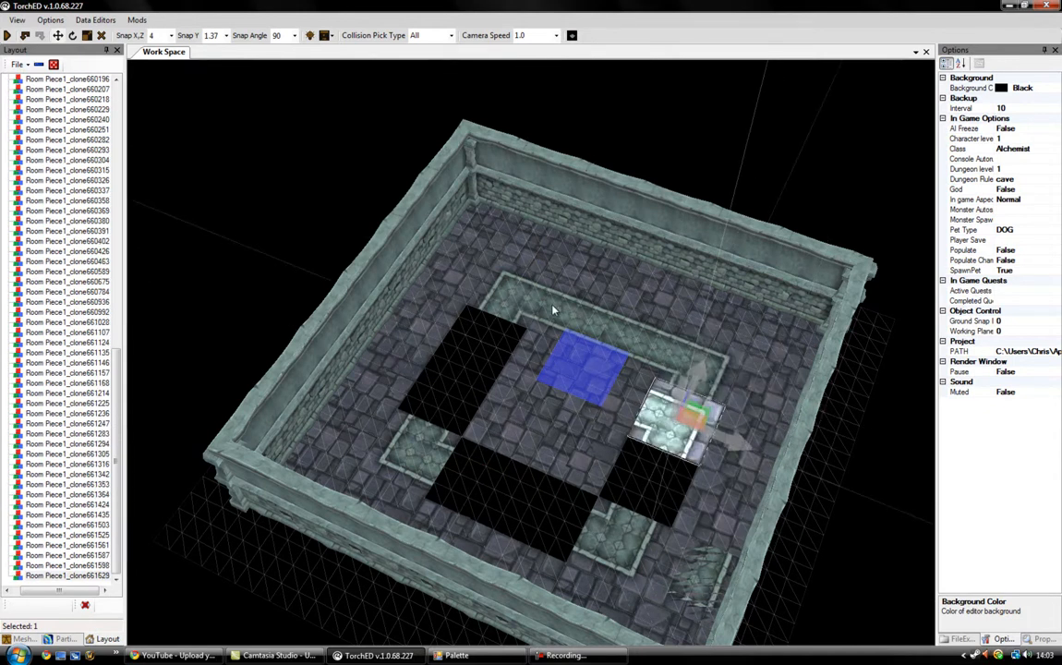
pyautogui.press('Up')
# Fill the gap along the ring's near side with duplicates of the straight border piece from the far side
pyautogui.press('Left')
pyautogui.press('Left')
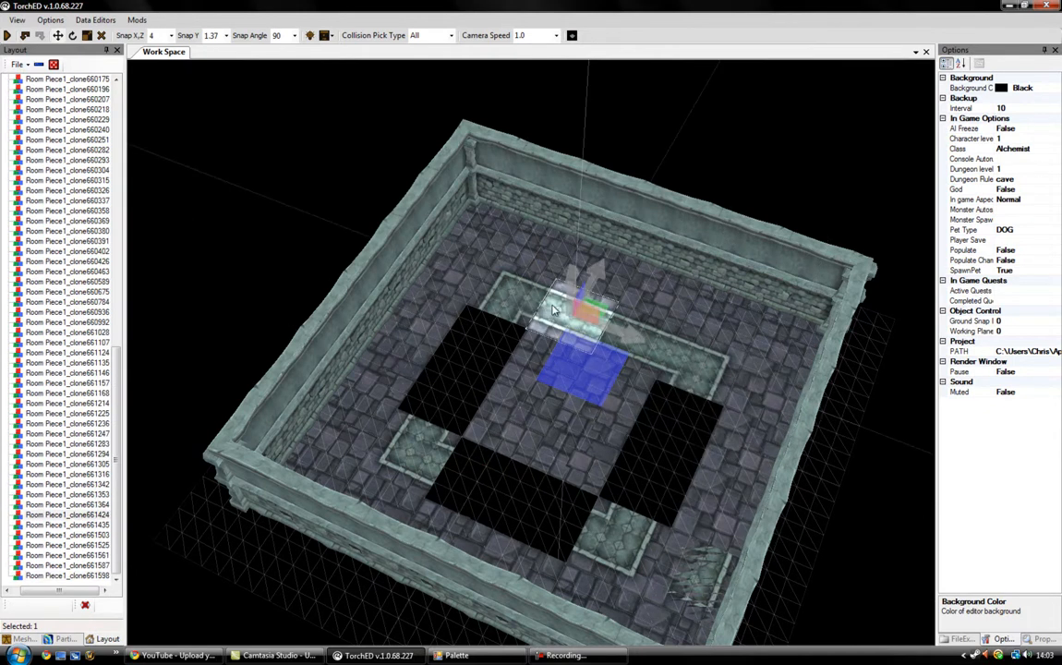
pyautogui.hotkey('ctrl', 'd')
pyautogui.press('Down')
pyautogui.press('Down')
pyautogui.press('Down')
pyautogui.hotkey('ctrl', 'd')
pyautogui.press('Right')
pyautogui.hotkey('ctrl', 'd')
pyautogui.press('Right')
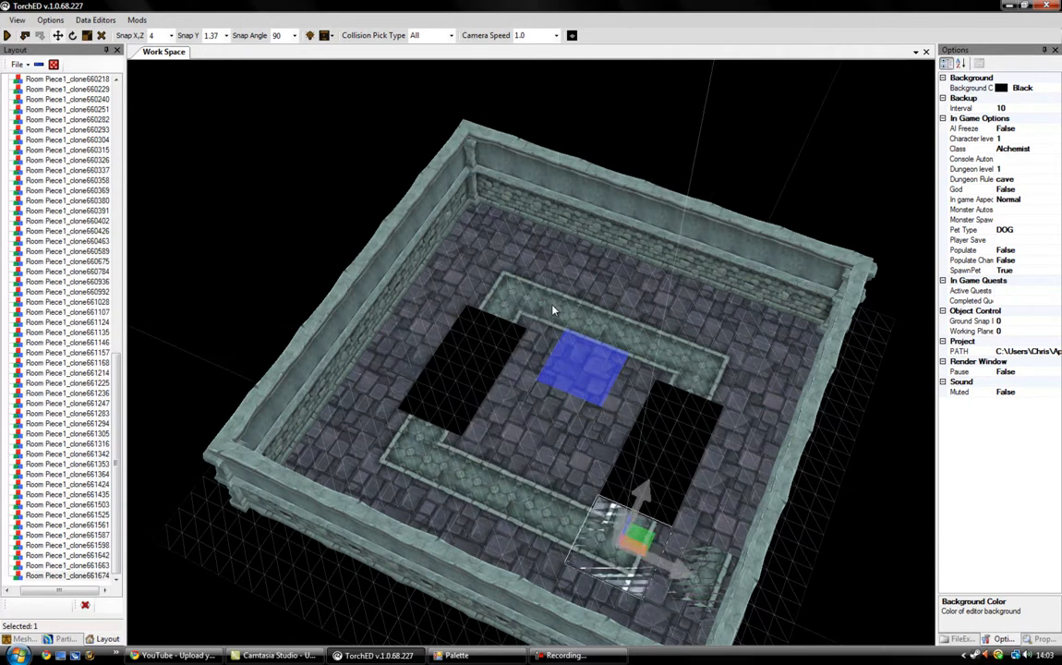
# Fill the gap along the ring's right side with rotated duplicates of the straight border piece
pyautogui.hotkey('ctrl', 'd')
pyautogui.press('Up')
pyautogui.hotkey('ctrl', 'd')
pyautogui.press('Up')
# Close the ring's left side with rotated duplicates of the far side's straight border piece
pyautogui.click(553, 309)
pyautogui.press('Left')
pyautogui.press('Down')
pyautogui.hotkey('ctrl', 'd')
pyautogui.press('Down')
pyautogui.hotkey('ctrl', 'd')
pyautogui.press('Down')
pyautogui.press('Right')
pyautogui.press('Delete')
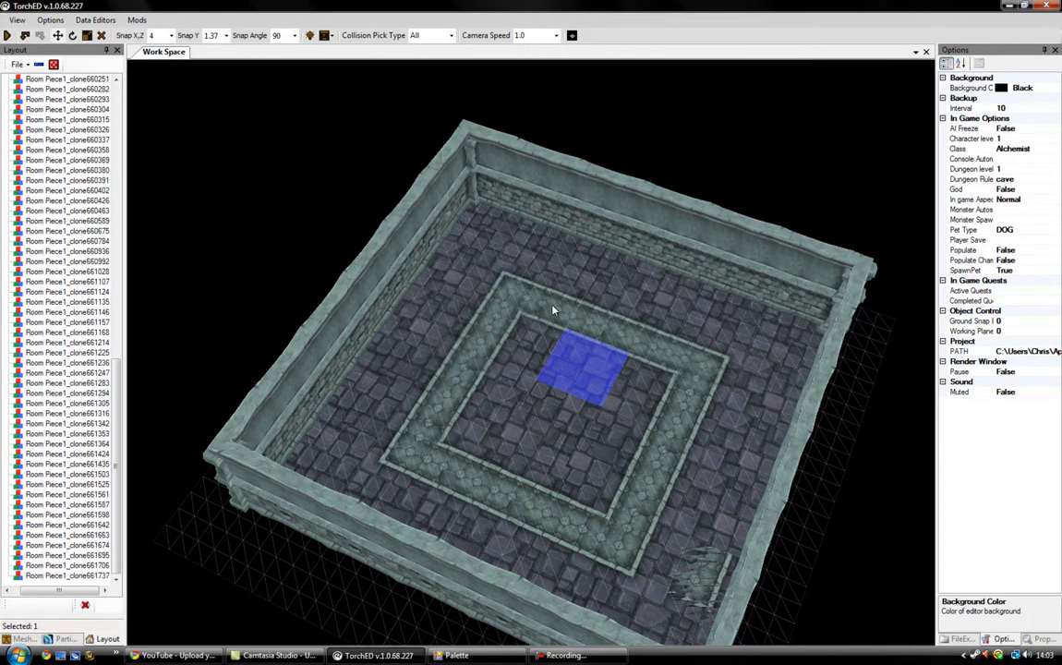
# Delete the stray border piece overlapping the floor near the room's near-right corner
pyautogui.click(535, 429)
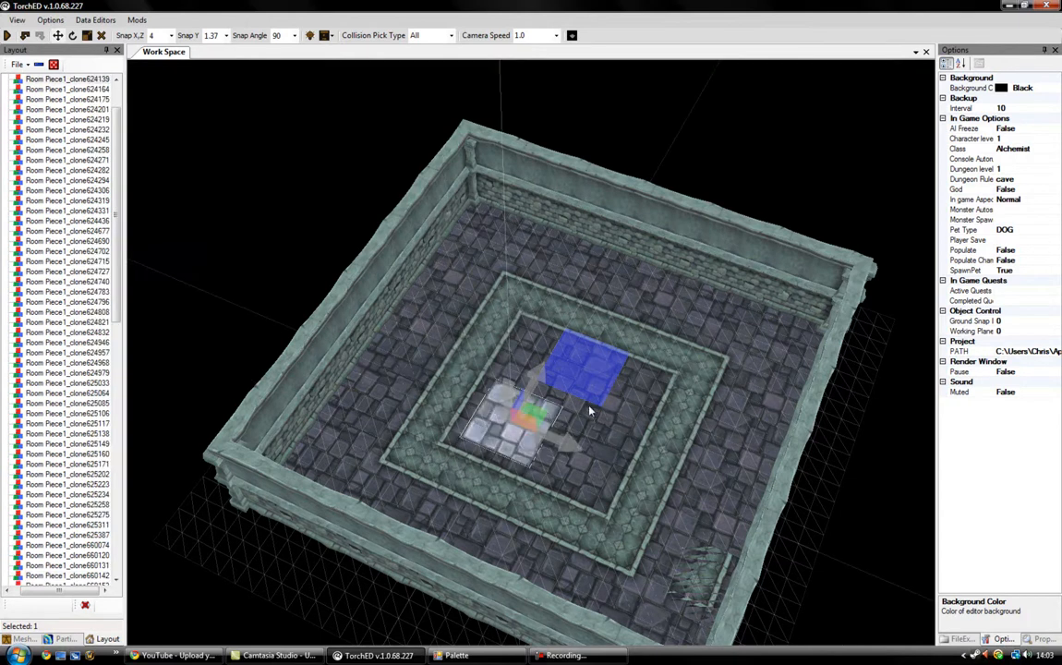
pyautogui.press('Up')
pyautogui.click(699, 568)
pyautogui.press('Delete')
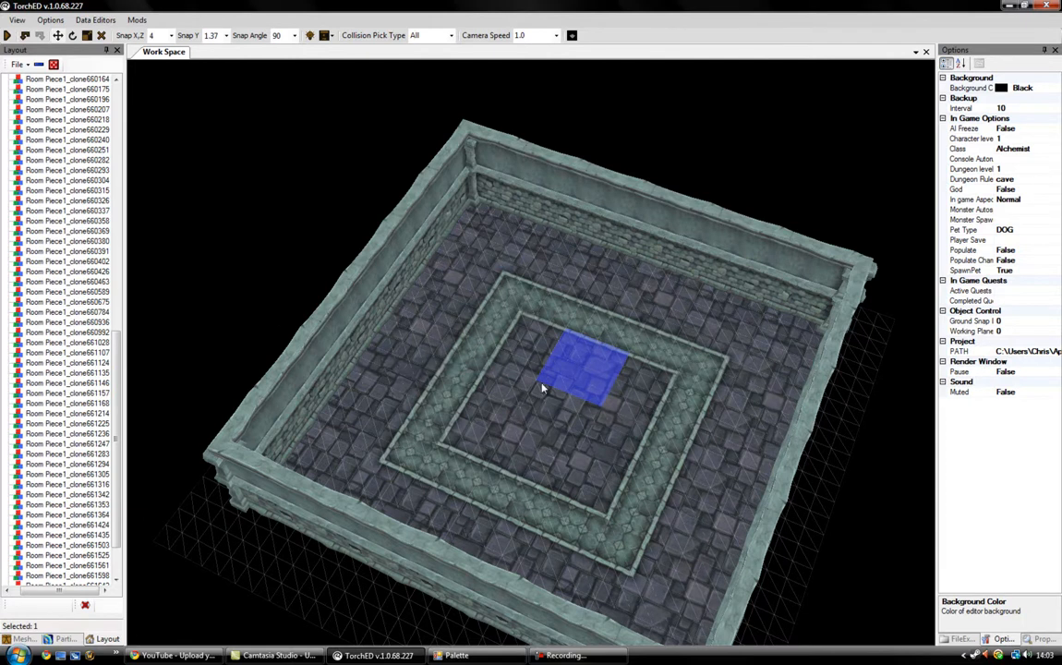
# Examine the whole room with its square floor border from different viewpoints
pyautogui.press('s')
pyautogui.moveTo(543, 384)
pyautogui.mouseDown(button='right')
pyautogui.moveTo(581, 315)
pyautogui.moveTo(504, 311)
pyautogui.moveTo(568, 315)
pyautogui.mouseUp(button='right')
pyautogui.press('d')
pyautogui.press('a')
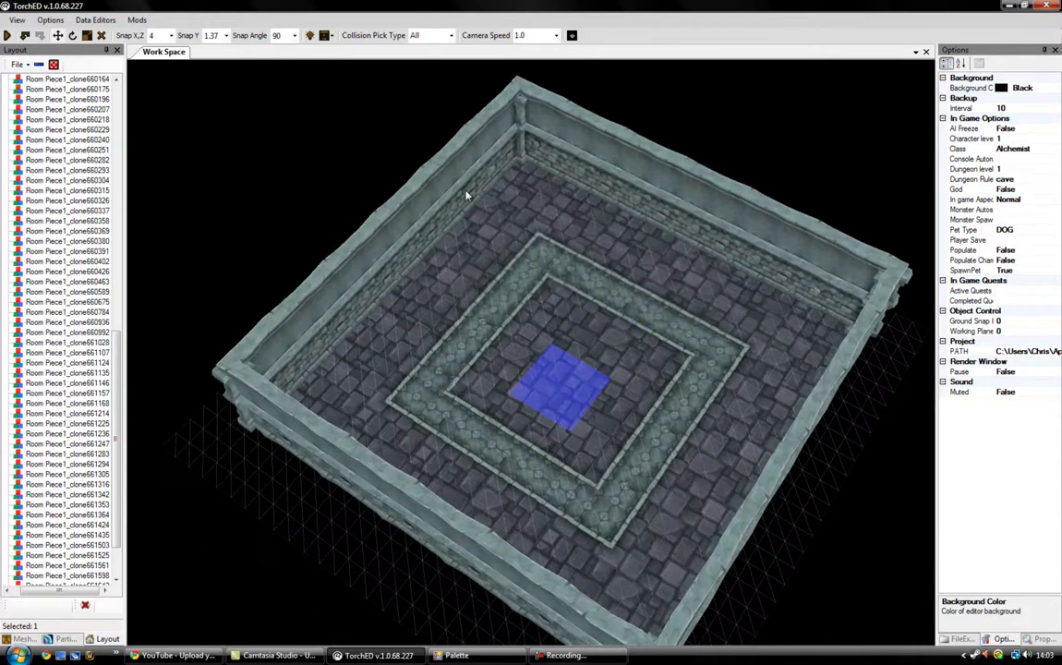
pyautogui.press('s')
pyautogui.press('w')
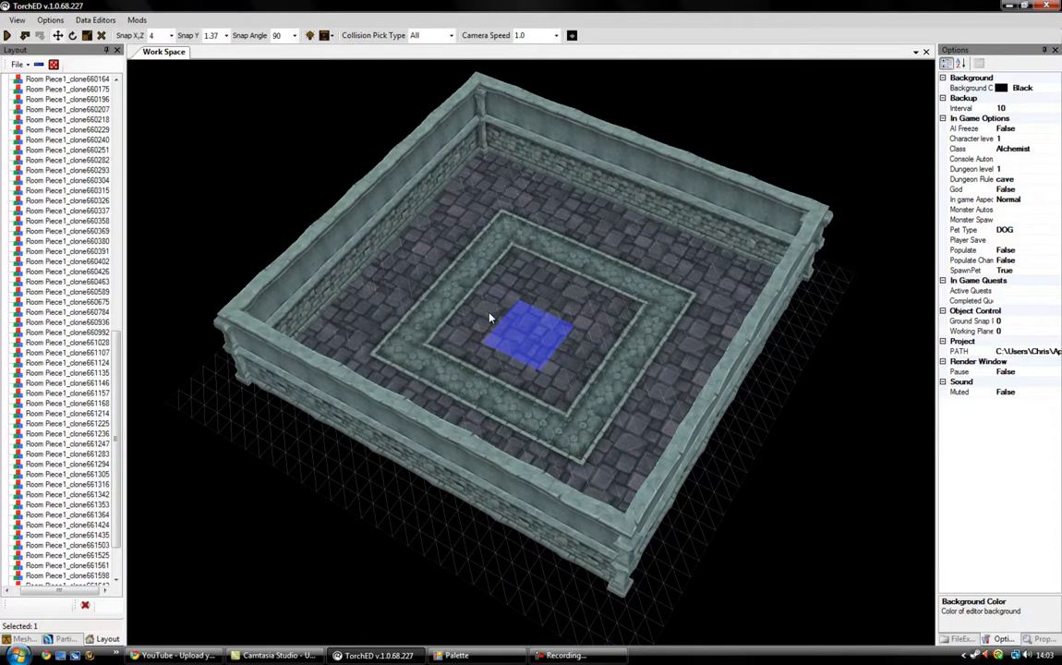
pyautogui.press('a')
pyautogui.press('s')
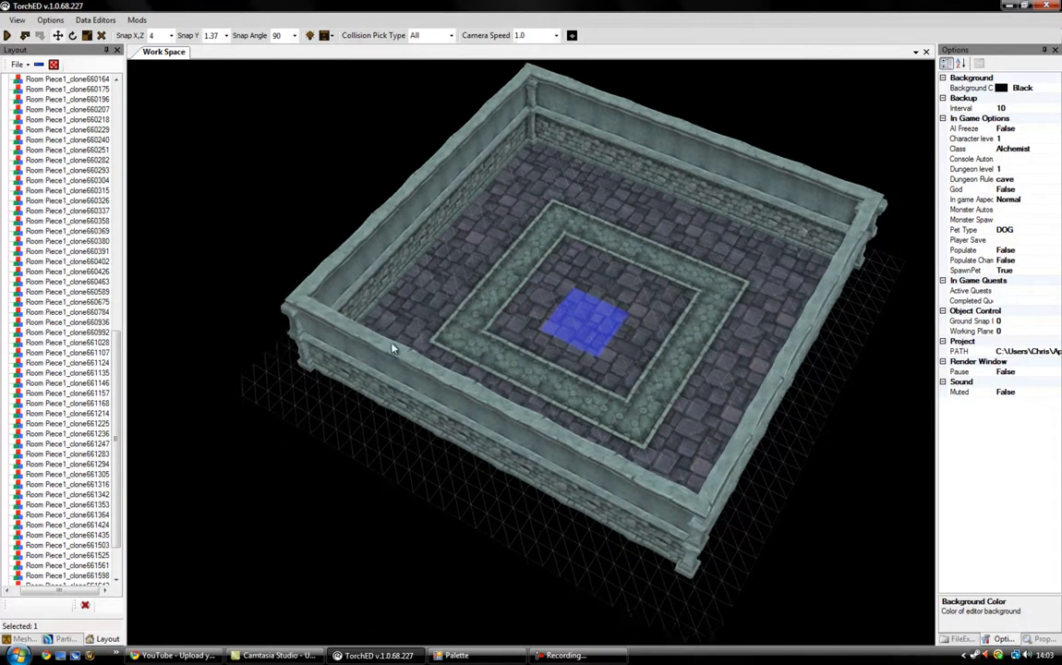
# Inspect individual wall segments on the near, left and far walls by selecting them one at a time
pyautogui.click(470, 395)
pyautogui.click(512, 438)
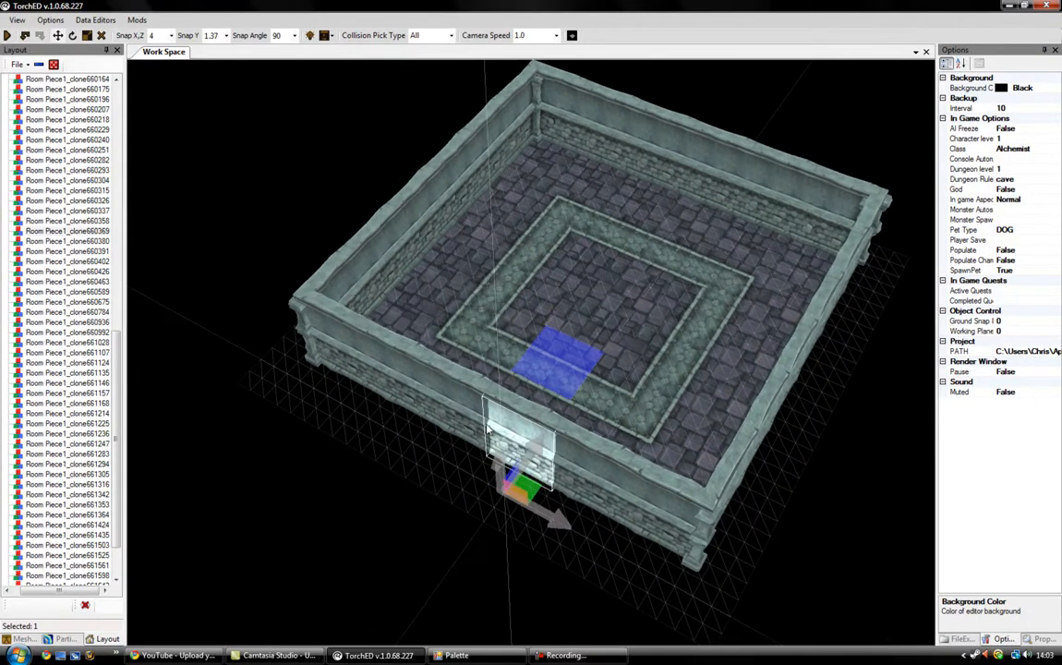
pyautogui.click(473, 425)
pyautogui.click(512, 437)
pyautogui.click(580, 465)
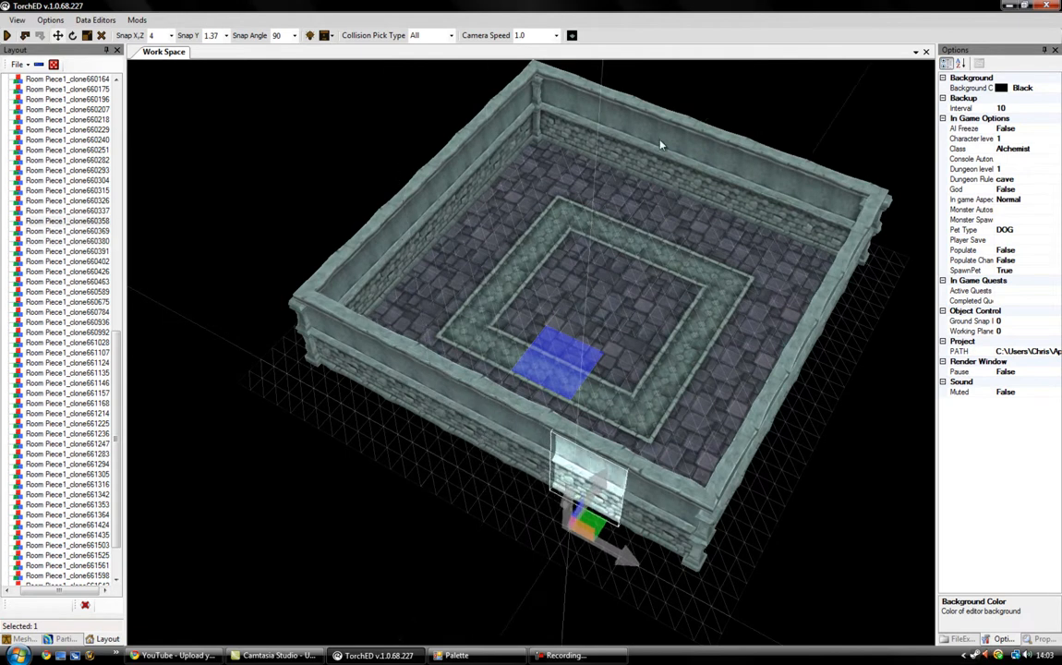
pyautogui.click(659, 155)
pyautogui.click(499, 452)
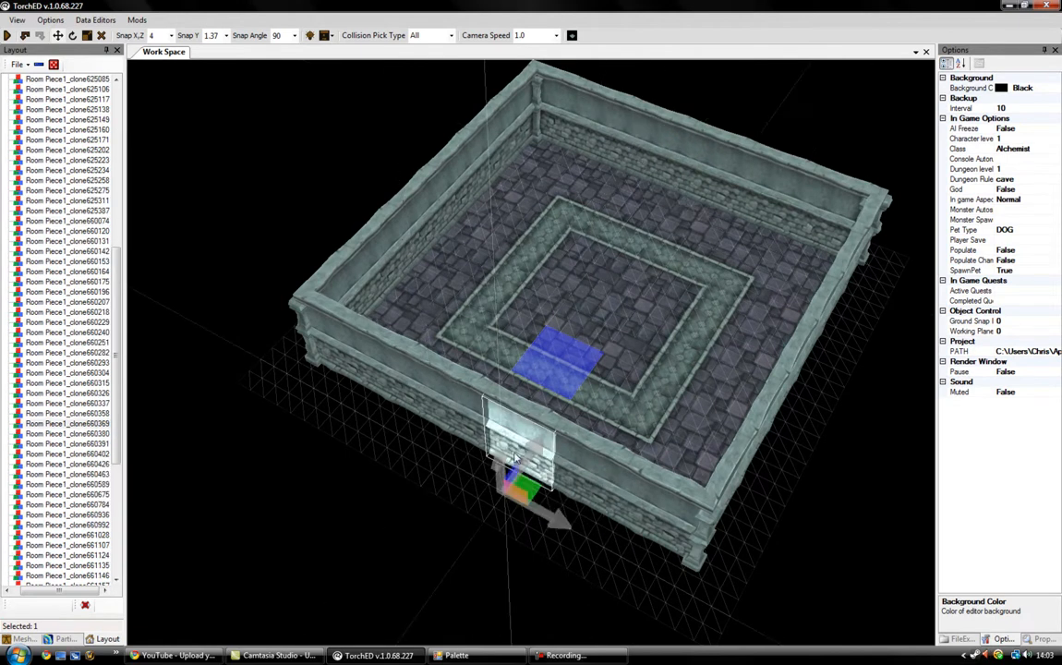
pyautogui.click(463, 412)
pyautogui.click(487, 416)
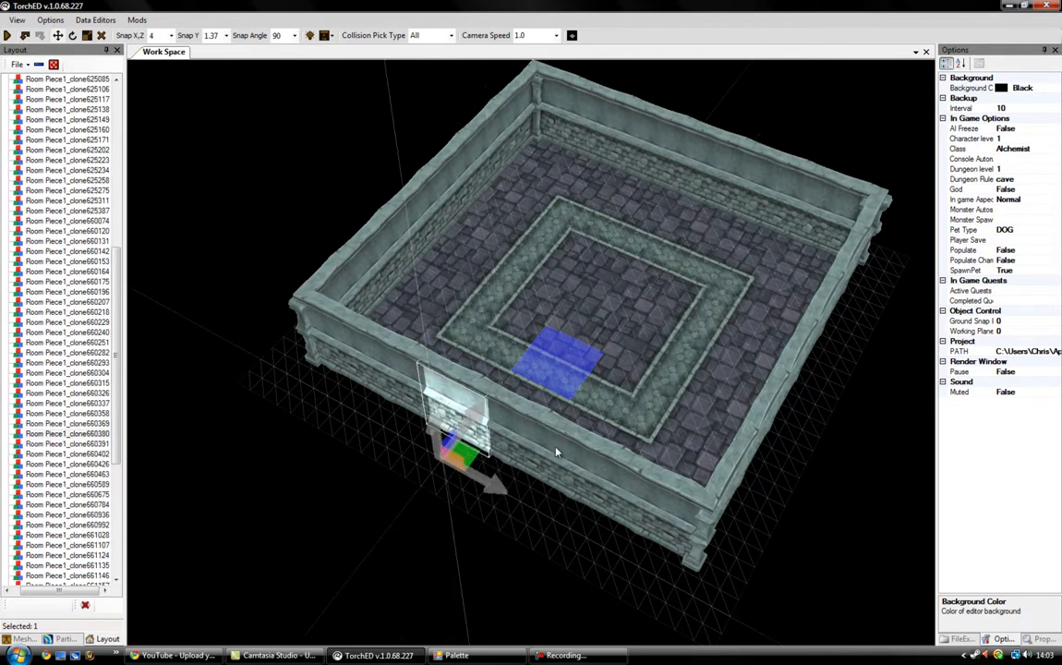
pyautogui.click(463, 413)
pyautogui.click(519, 440)
pyautogui.click(587, 460)
pyautogui.click(475, 201)
pyautogui.click(494, 154)
pyautogui.click(711, 187)
pyautogui.press('w')
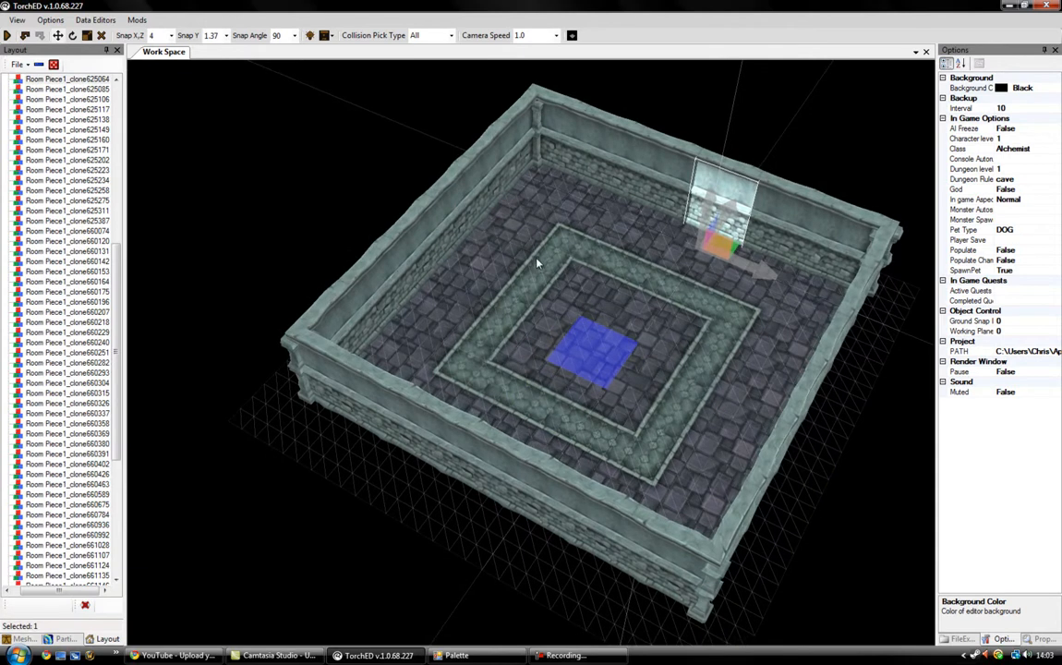
# Filter the room pieces to Crypt walls and place a pillar on the floor in front of the far wall
pyautogui.click(510, 655)
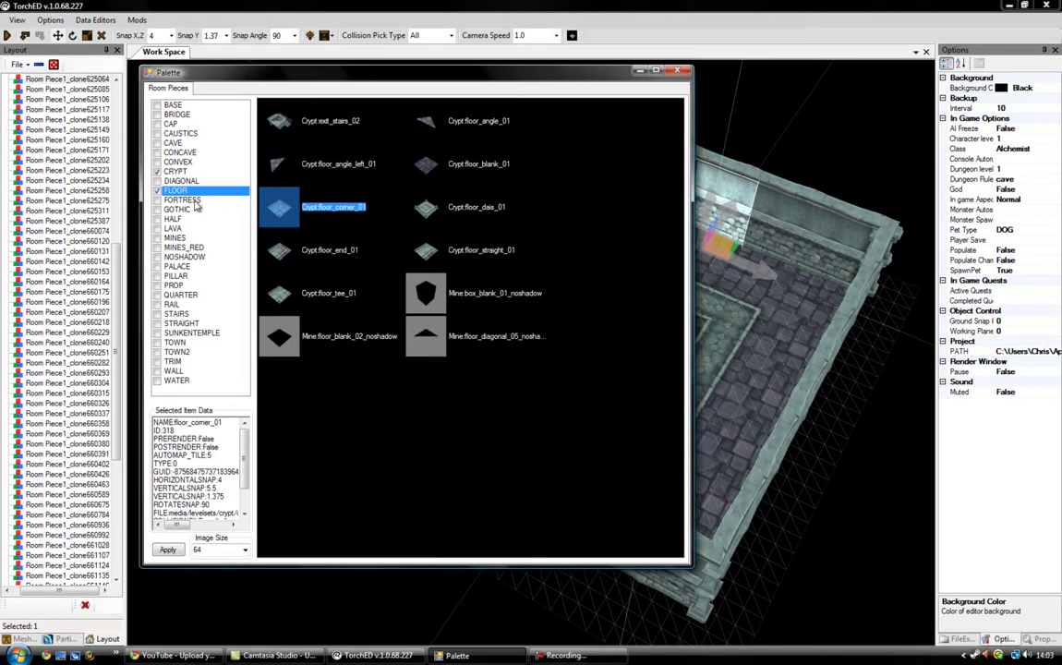
pyautogui.click(158, 191)
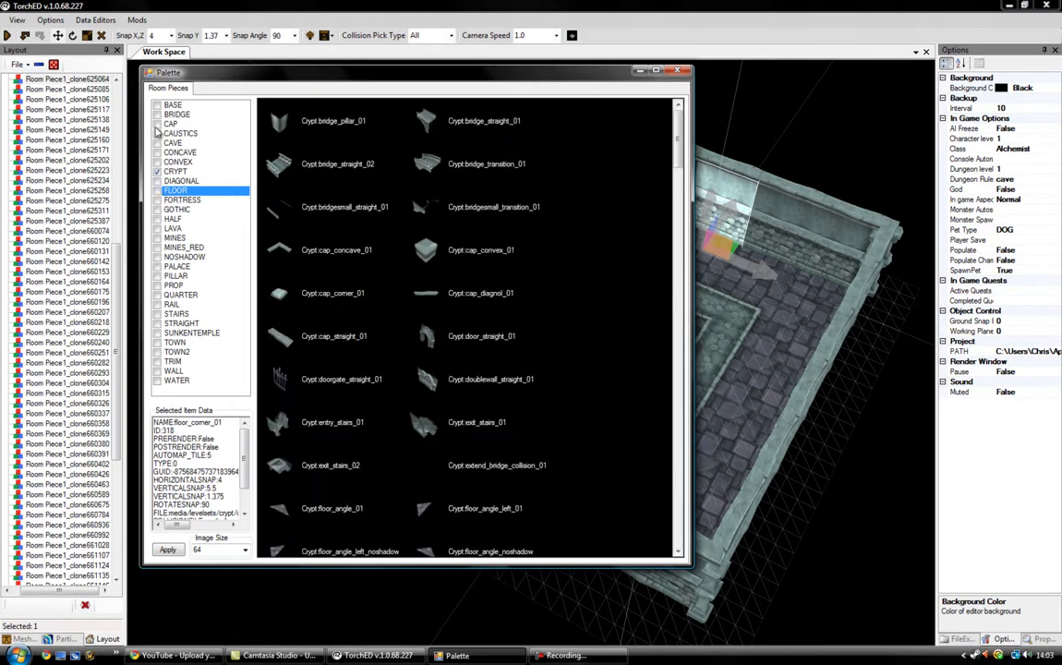
pyautogui.click(158, 124)
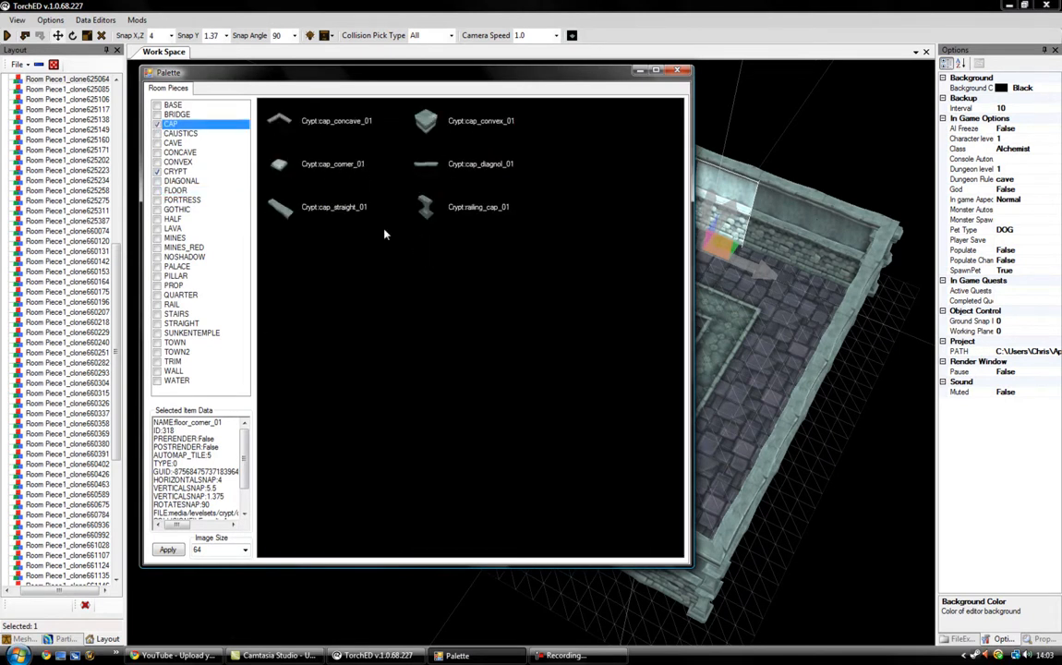
pyautogui.click(158, 124)
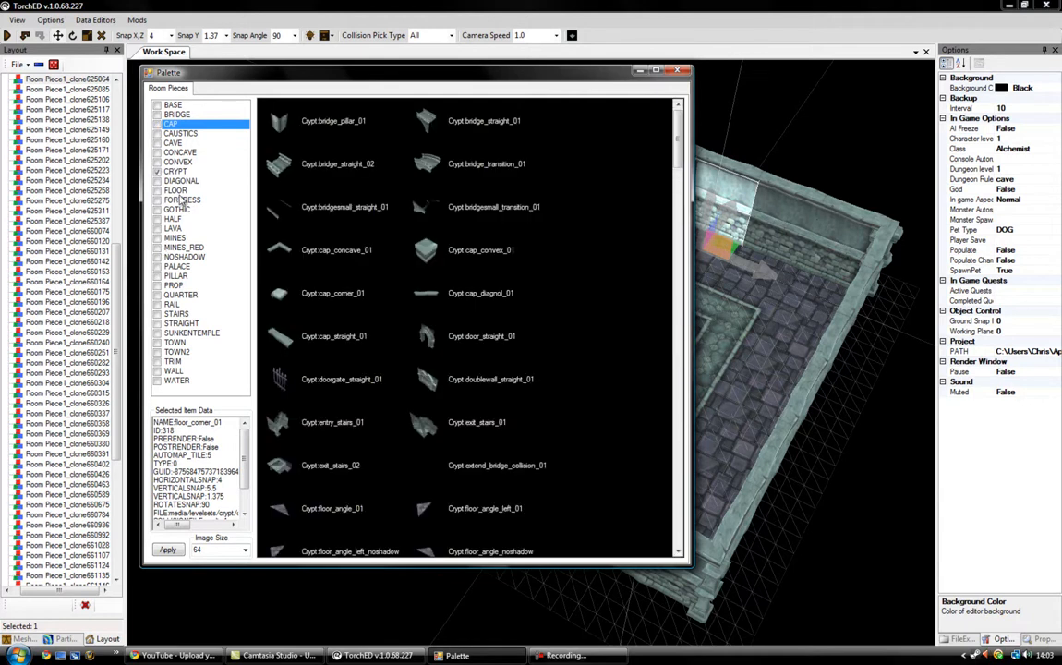
pyautogui.click(158, 371)
pyautogui.click(310, 295)
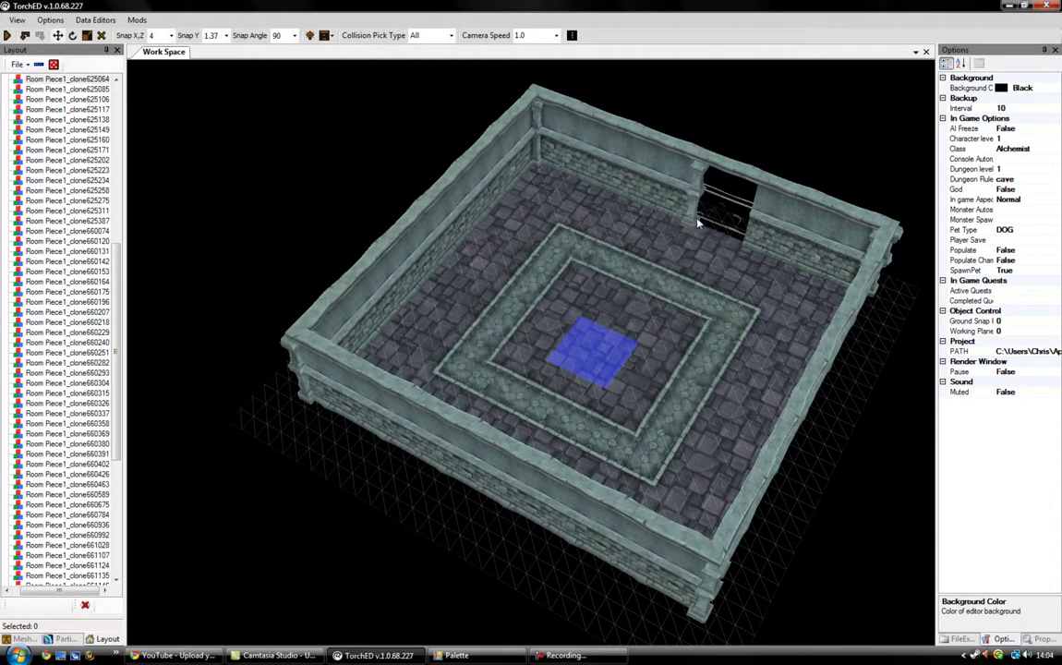
pyautogui.press('s')
pyautogui.moveTo(717, 187); pyautogui.dragTo(692, 222)
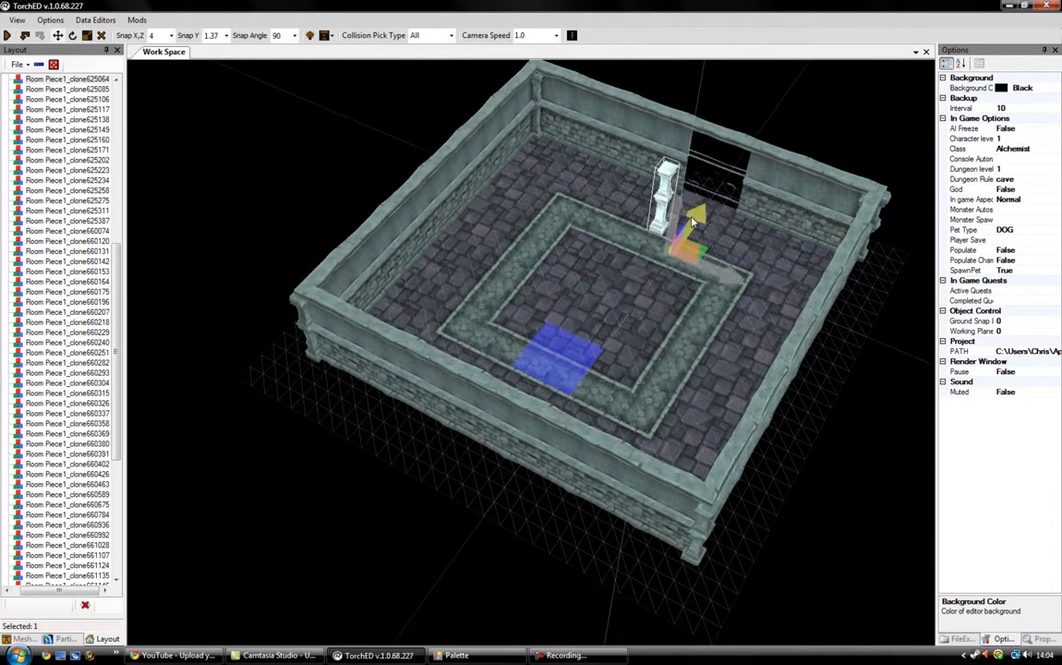
# Remove the extra pillar copy and fill the gap in the far wall with a duplicate of the neighbouring wall segment
pyautogui.hotkey('ctrl', 'v')
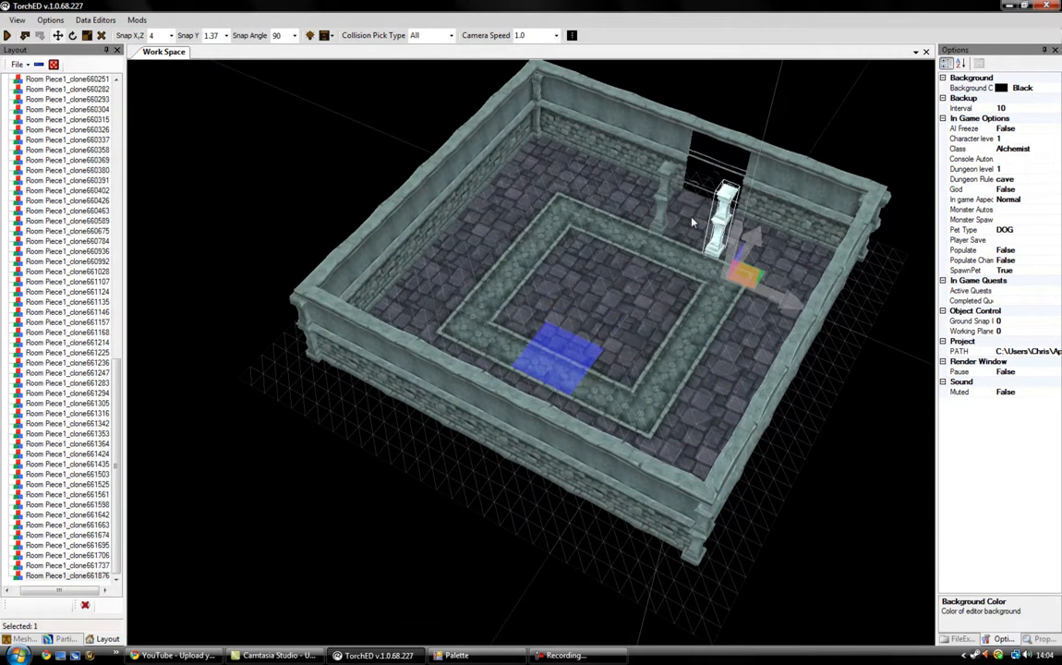
pyautogui.press('Delete')
pyautogui.click(671, 142)
pyautogui.hotkey('ctrl', 'Right')
pyautogui.hotkey('ctrl', 'Right')
pyautogui.press('Delete')
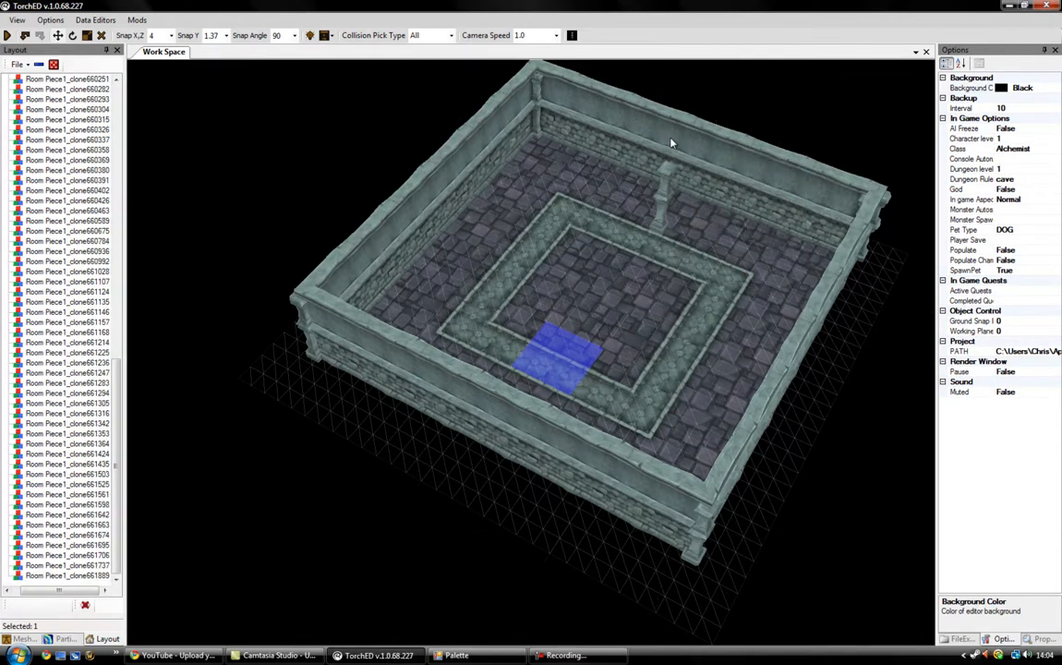
# Play-test the level by walking the character around the pillar and the room's walls, and return to editor mode
pyautogui.click(6, 39)
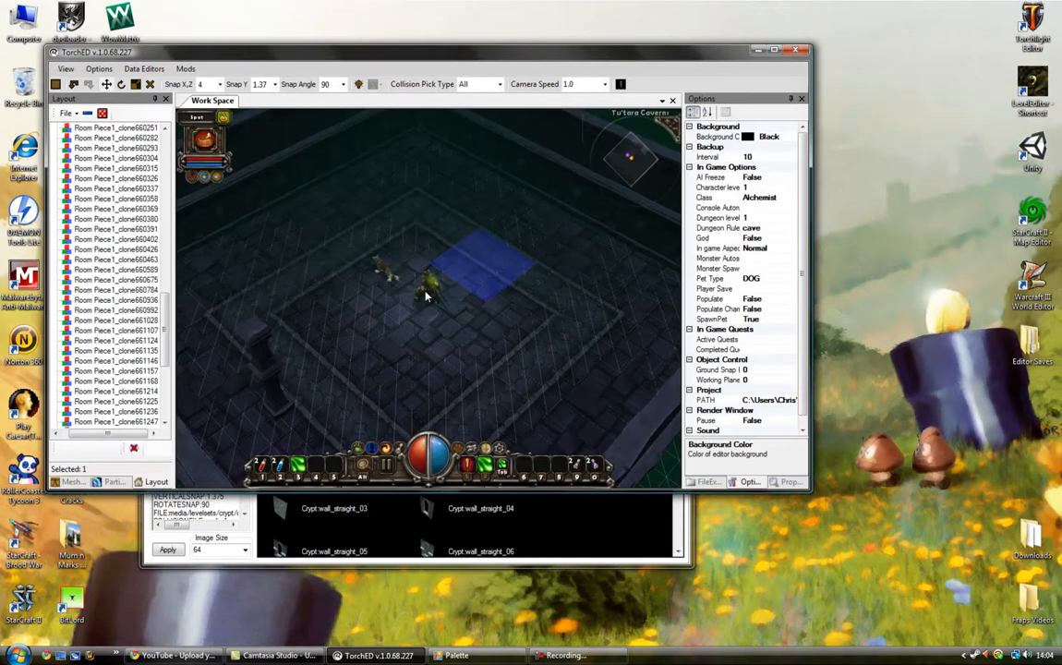
pyautogui.click(399, 332)
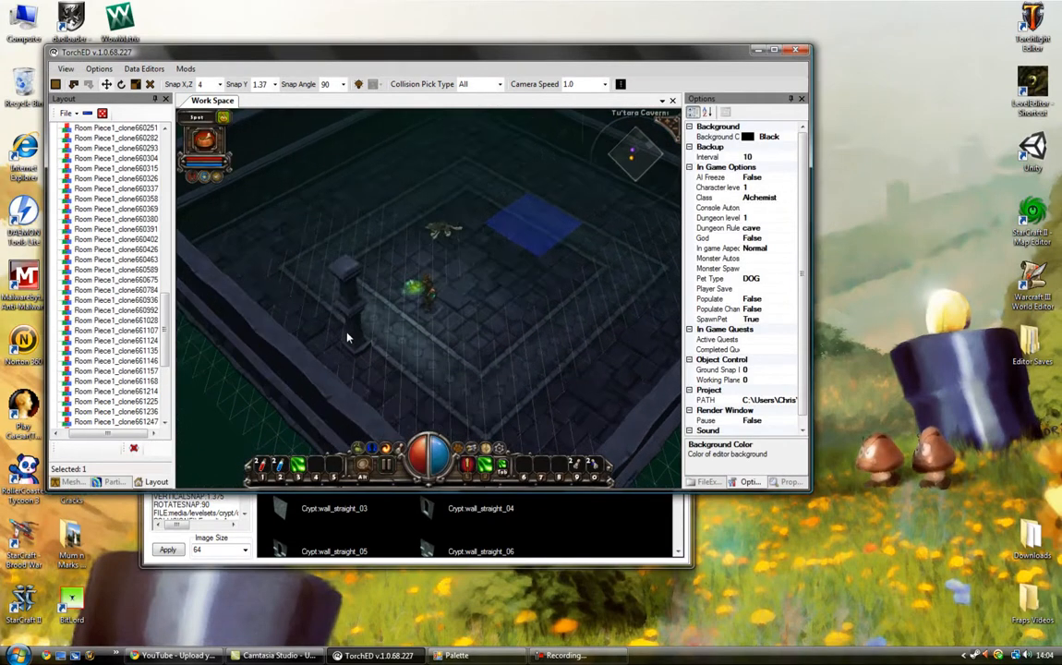
pyautogui.moveTo(368, 339); pyautogui.dragTo(473, 297)
pyautogui.moveTo(376, 304); pyautogui.dragTo(452, 329)
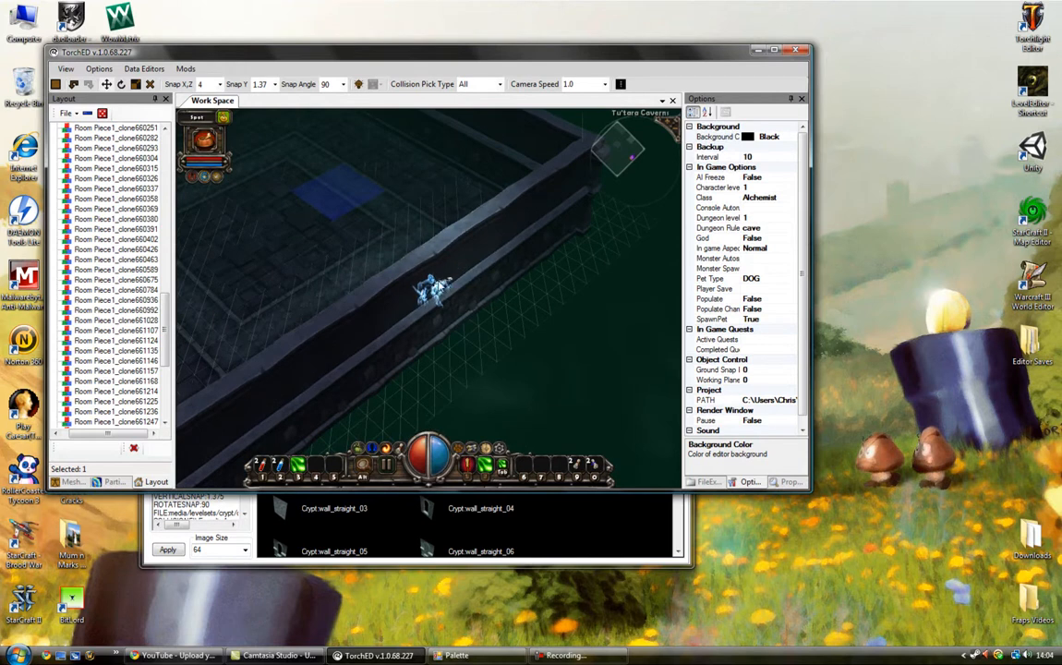
pyautogui.moveTo(366, 315); pyautogui.dragTo(489, 279)
pyautogui.moveTo(286, 358); pyautogui.dragTo(422, 325)
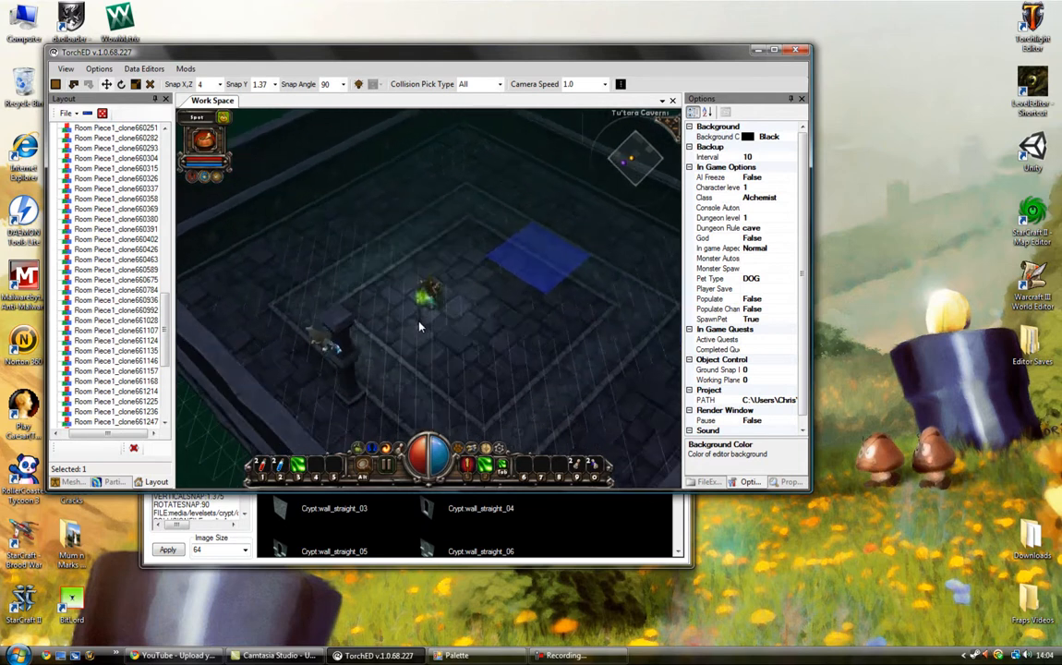
pyautogui.click(55, 84)
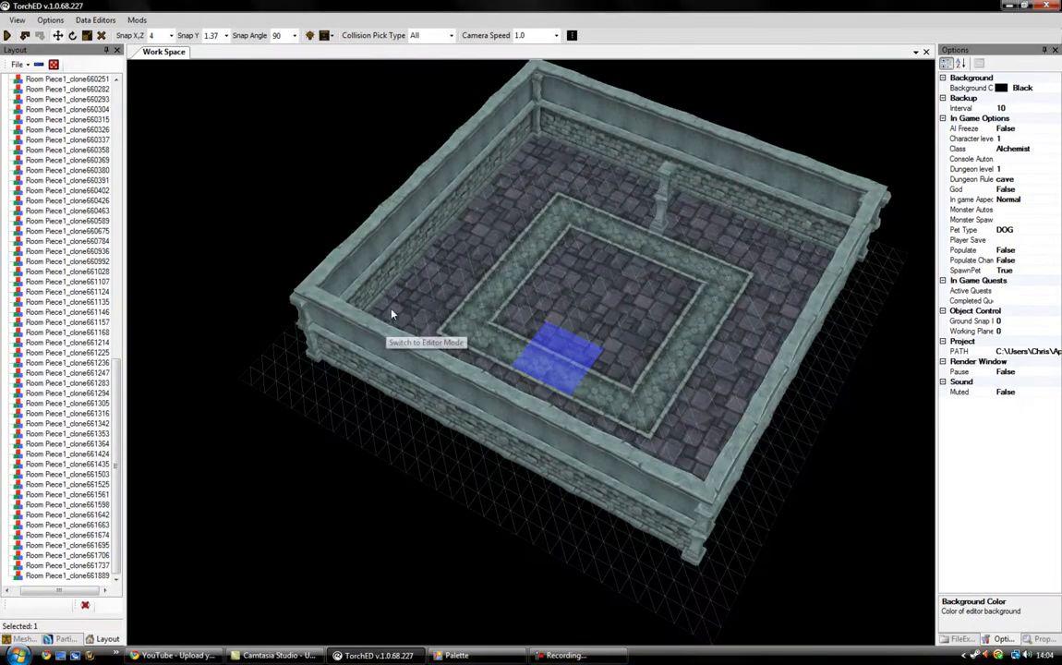
# Examine the pillar and the floor around it from the opposite side of the room
pyautogui.click(661, 227)
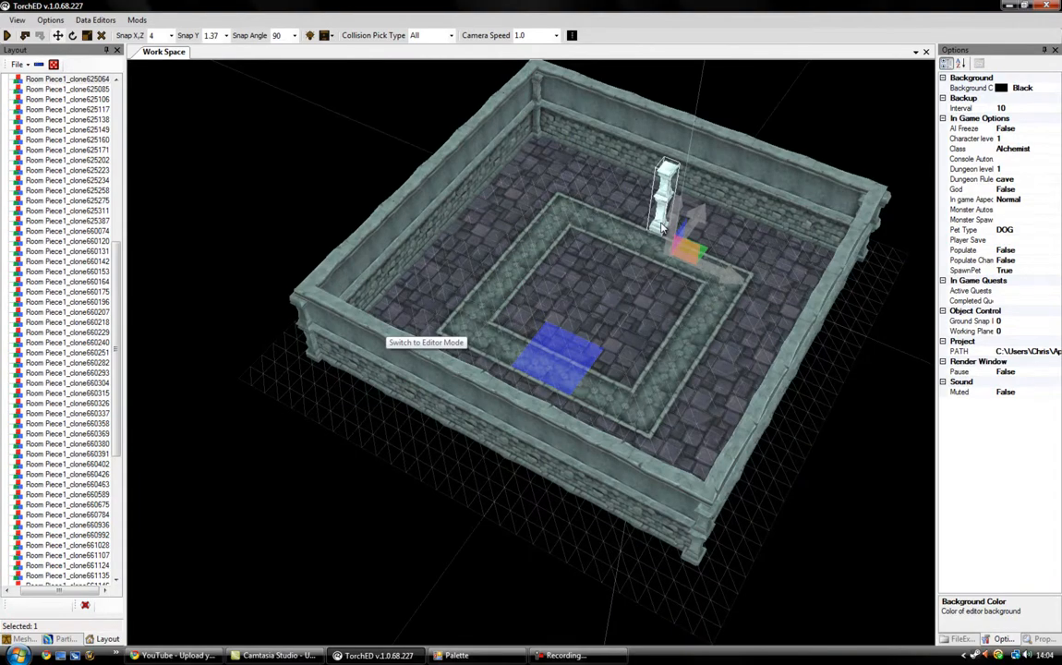
pyautogui.moveTo(679, 262); pyautogui.dragTo(400, 283, button='right')
pyautogui.press('s')
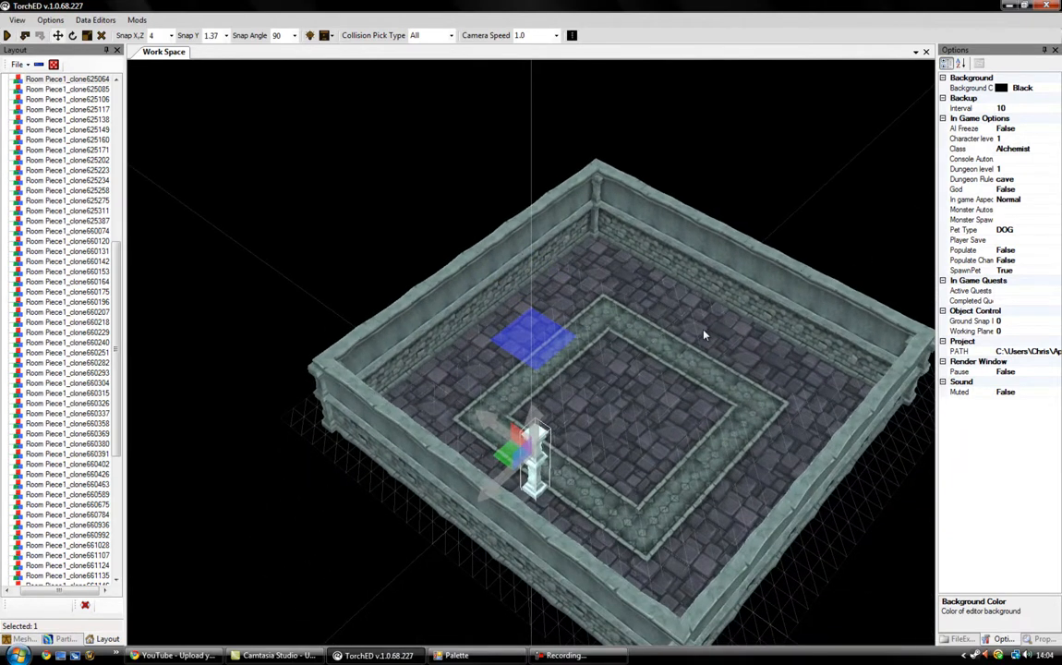
pyautogui.press('d')
pyautogui.press('s')
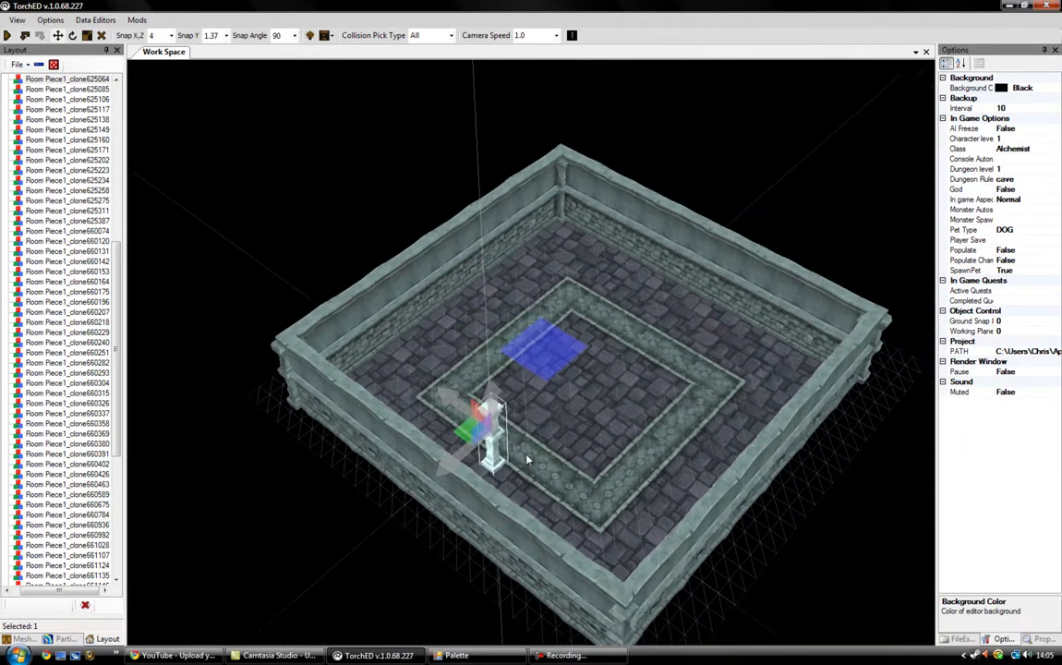
pyautogui.click(583, 392)
pyautogui.click(490, 455)
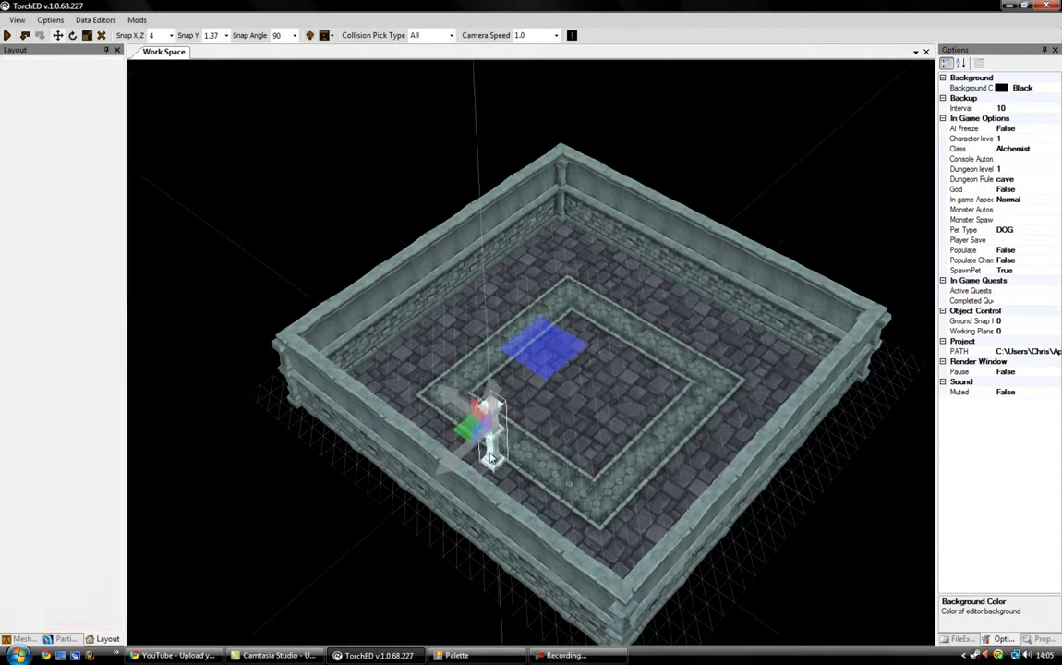
# List all Crypt pieces by clearing the WALL filter and place Crypt:door_straight_01 at the selected wall segment on the room's inner side
pyautogui.click(466, 269)
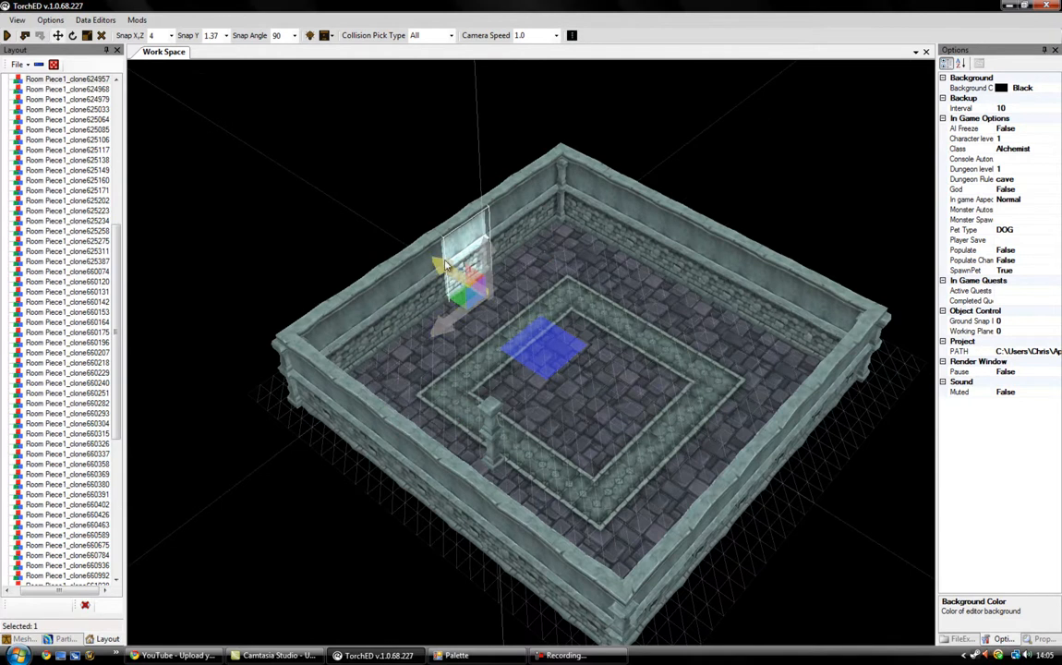
pyautogui.click(459, 657)
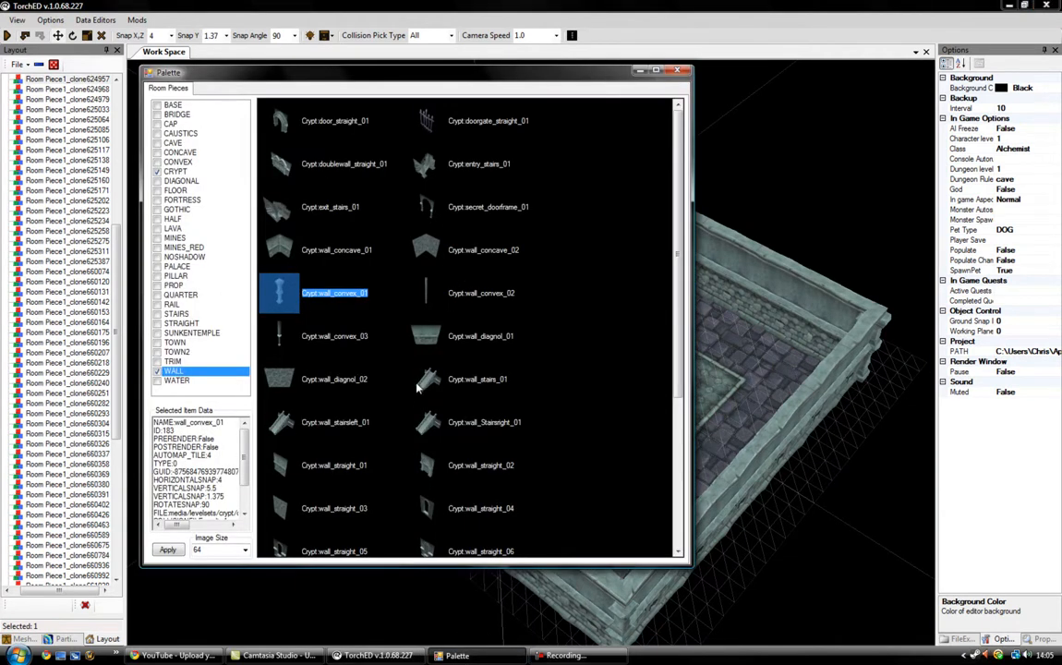
pyautogui.click(158, 372)
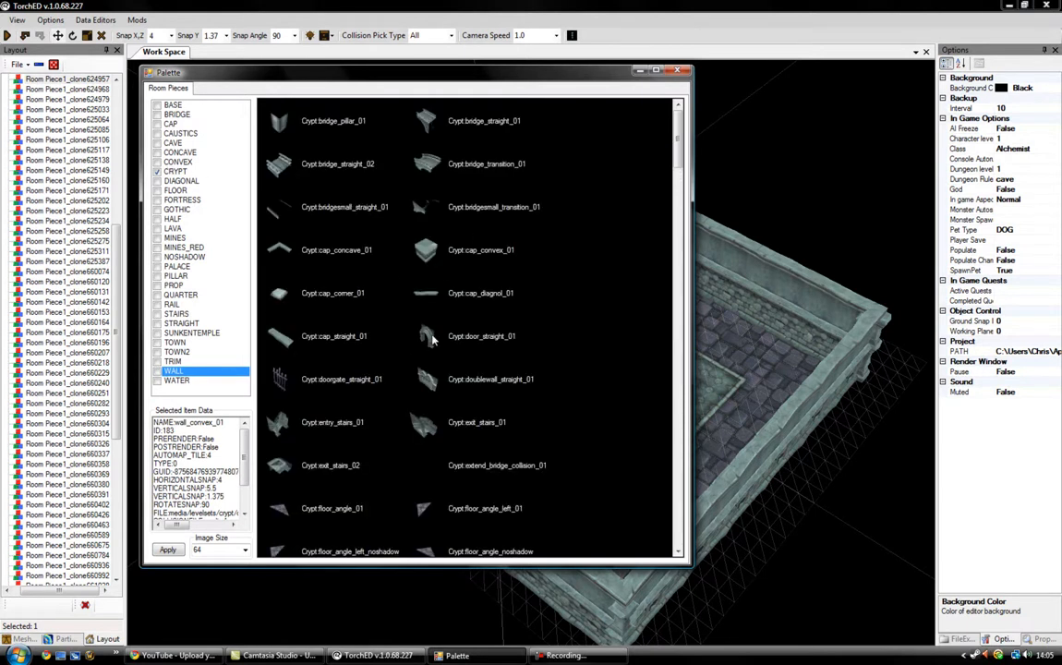
pyautogui.click(479, 340)
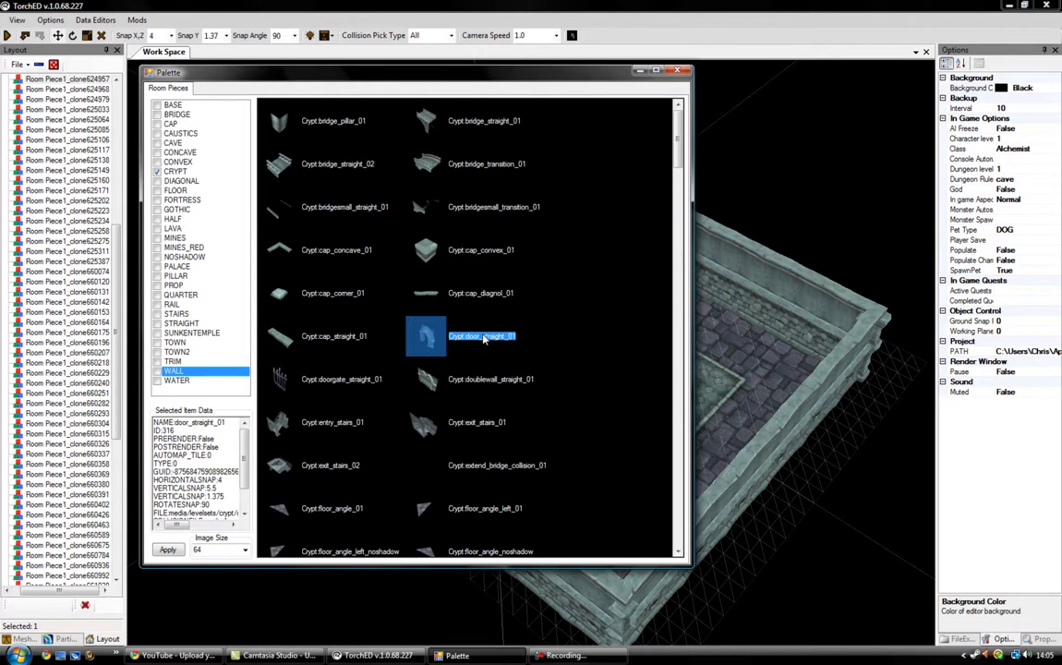
pyautogui.doubleClick(483, 338)
pyautogui.moveTo(484, 339); pyautogui.dragTo(703, 328, button='right')
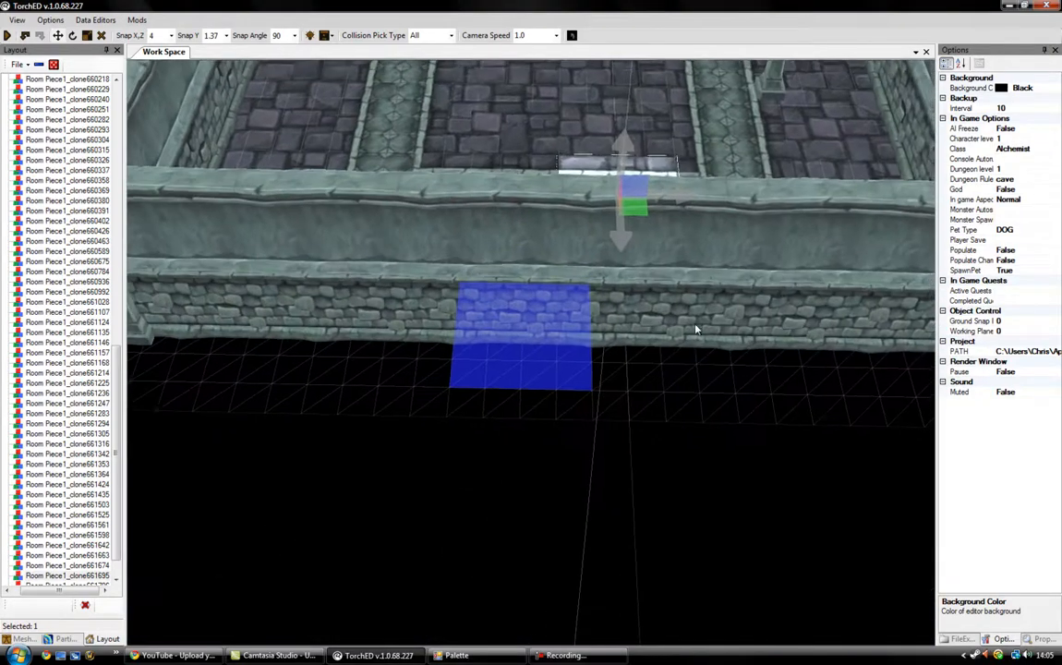
# Replace the matching outer wall segment with a second Crypt:door_straight_01 so the archway opens to the outside
pyautogui.click(561, 283)
pyautogui.moveTo(572, 270); pyautogui.dragTo(579, 217, button='right')
pyautogui.click(493, 656)
pyautogui.doubleClick(430, 336)
# Duplicate the doorway's floor tile outward and lay a row of copies in both directions along the outside of the wall
pyautogui.click(578, 217)
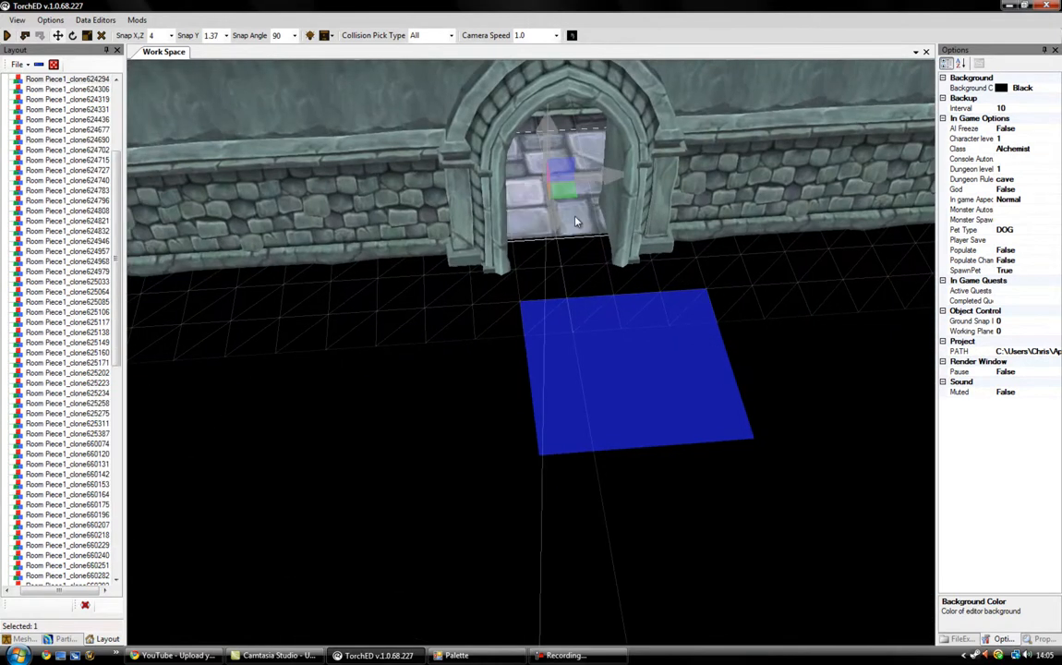
pyautogui.hotkey('shift', 'Down')
pyautogui.hotkey('shift', 'Down')
pyautogui.press('Up')
pyautogui.hotkey('shift', 'Left')
pyautogui.hotkey('shift', 'Left')
pyautogui.hotkey('shift', 'Left')
pyautogui.hotkey('shift', 'Right')
pyautogui.hotkey('shift', 'Right')
pyautogui.hotkey('shift', 'Right')
pyautogui.hotkey('shift', 'Right')
pyautogui.hotkey('shift', 'Right')
pyautogui.hotkey('shift', 'Right')
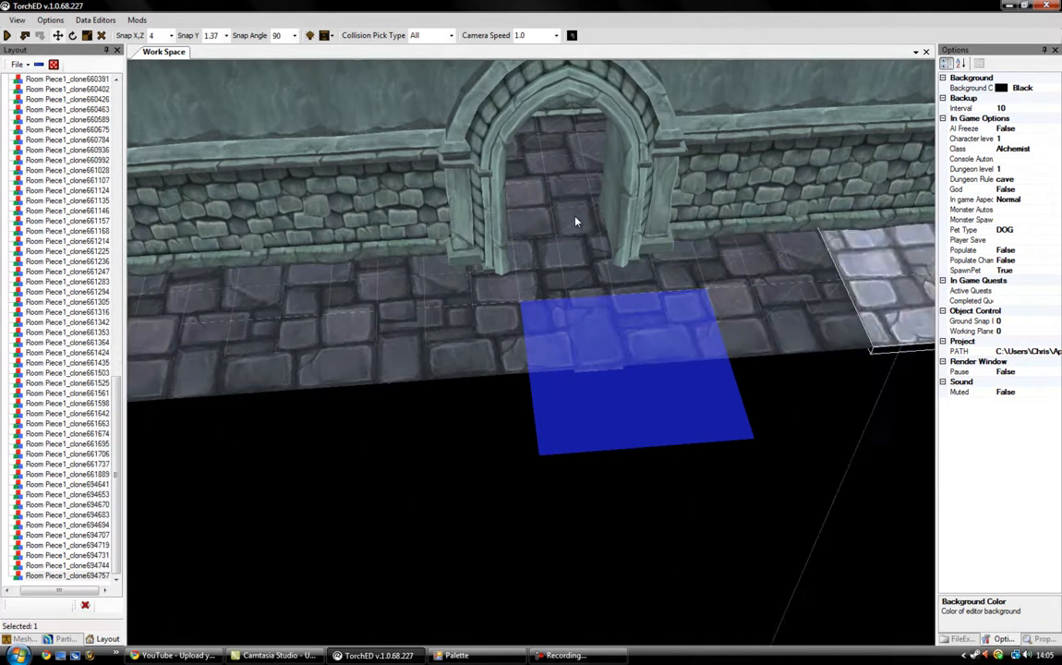
# Extend the outdoor floor row with more tile copies past the corner on the pillar's side of the room
pyautogui.scroll(-5, 574, 222)
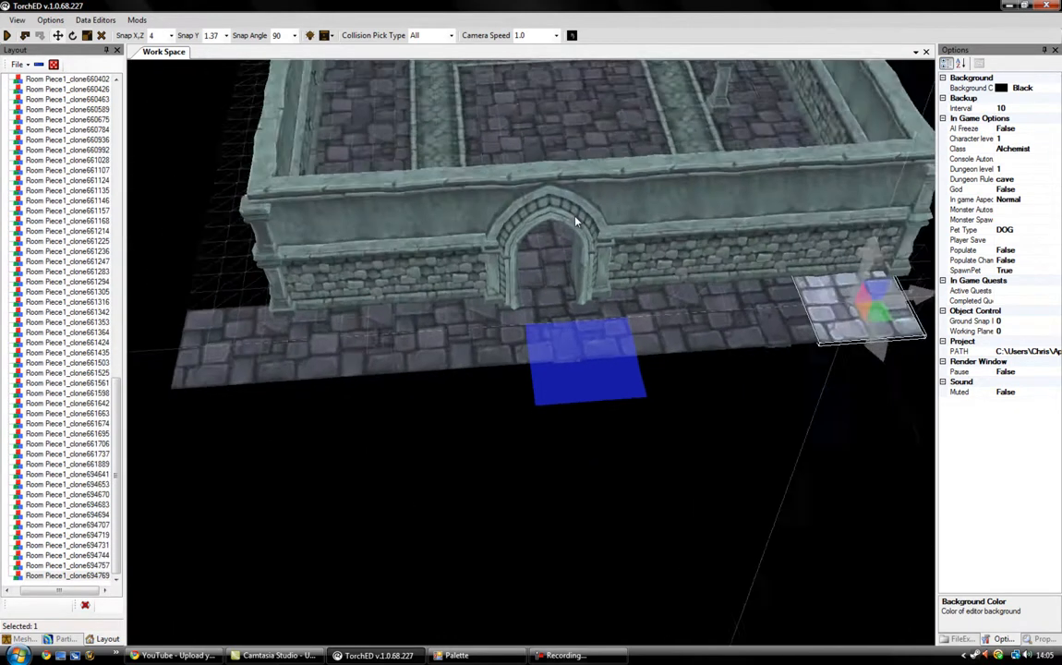
pyautogui.hotkey('shift', 'Right')
pyautogui.press('Left')
pyautogui.press('Right')
pyautogui.hotkey('shift', 'Right')
pyautogui.press('Left')
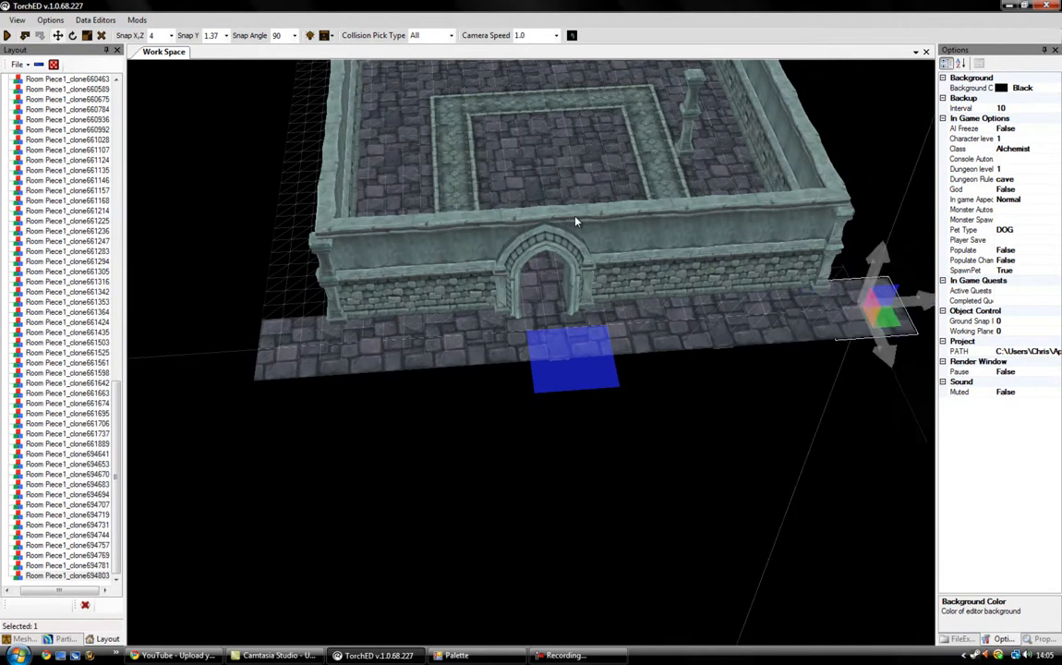
# Duplicate floor tiles three rows outward from the outdoor strip, one tile in from its end, and along a parallel outer row
pyautogui.press('Left')
pyautogui.hotkey('shift', 'Down')
pyautogui.hotkey('shift', 'Down')
pyautogui.hotkey('shift', 'Down')
pyautogui.hotkey('shift', 'Left')
pyautogui.hotkey('shift', 'Left')
pyautogui.hotkey('shift', 'Left')
pyautogui.hotkey('shift', 'Left')
pyautogui.hotkey('shift', 'Left')
pyautogui.hotkey('shift', 'Left')
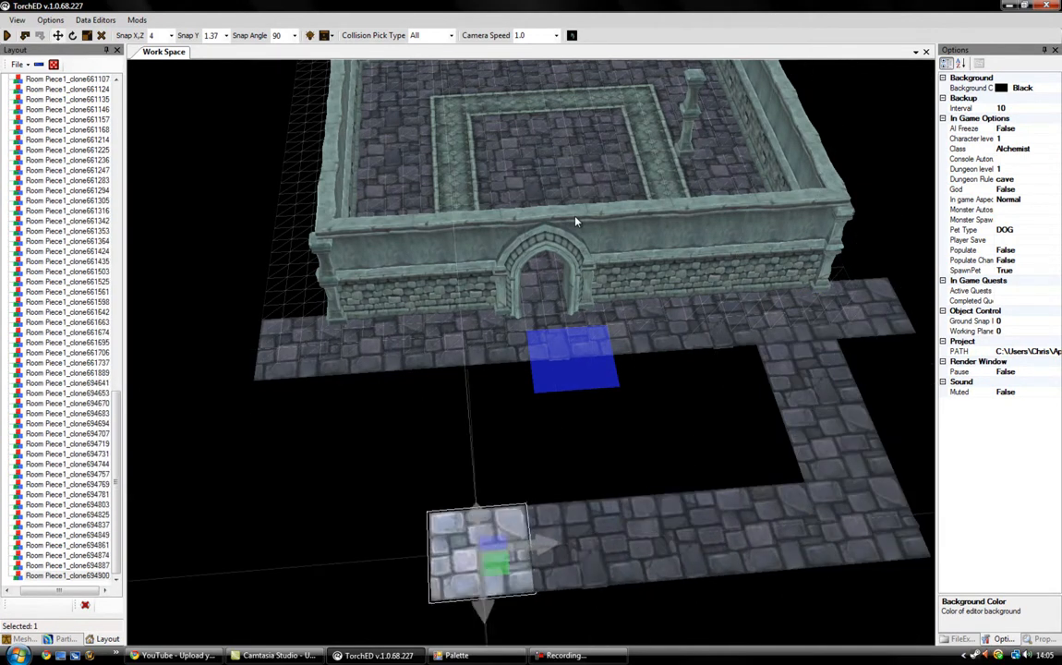
# Close the open side of the outdoor floor with tile copies and add a second row beside the first strip
pyautogui.hotkey('shift', 'Up')
pyautogui.hotkey('shift', 'Up')
pyautogui.hotkey('shift', 'Up')
pyautogui.hotkey('shift', 'Right')
pyautogui.hotkey('shift', 'Right')
pyautogui.hotkey('shift', 'Right')
pyautogui.hotkey('shift', 'Right')
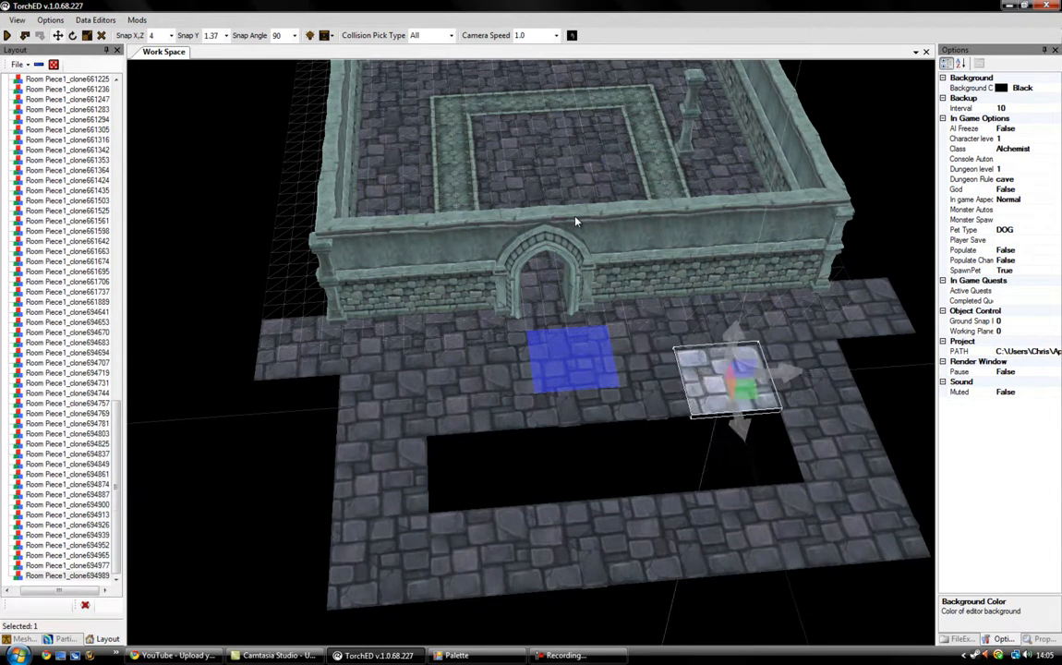
# Fill the remaining gap in the outdoor floor with duplicated tiles and delete the surplus copy
pyautogui.hotkey('shift', 'Down')
pyautogui.hotkey('shift', 'Down')
pyautogui.hotkey('shift', 'Left')
pyautogui.hotkey('shift', 'Up')
pyautogui.hotkey('shift', 'Left')
pyautogui.hotkey('shift', 'Left')
pyautogui.hotkey('shift', 'Left')
pyautogui.press('Right')
pyautogui.press('Right')
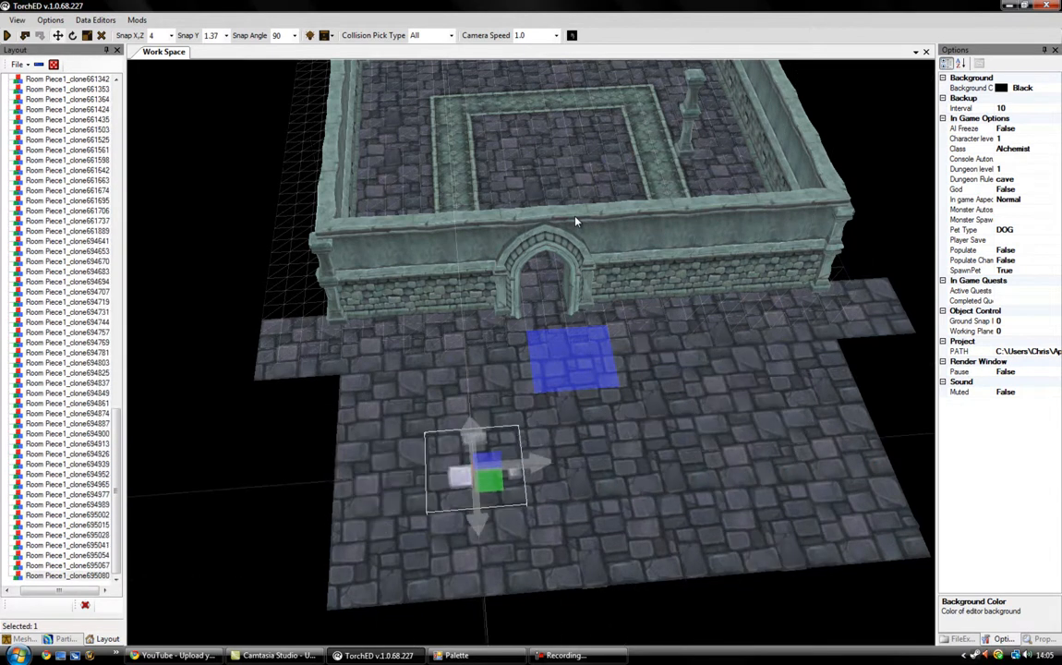
pyautogui.press('Delete')
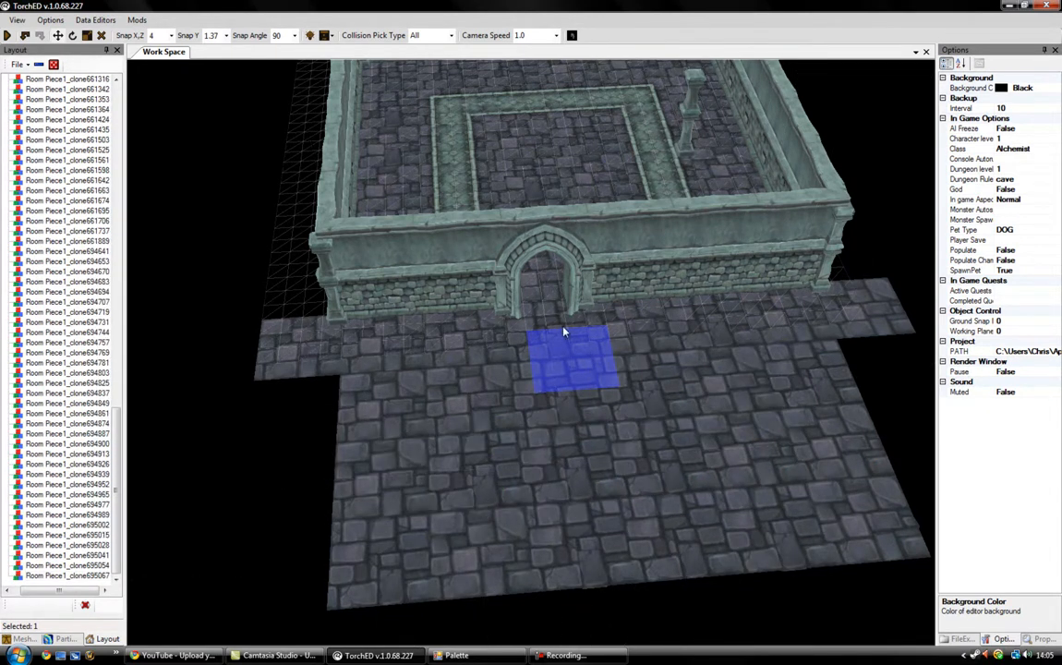
# Display the outer door arch's properties at a readable width and set its COLLISION ENABLED property to False
pyautogui.click(542, 245)
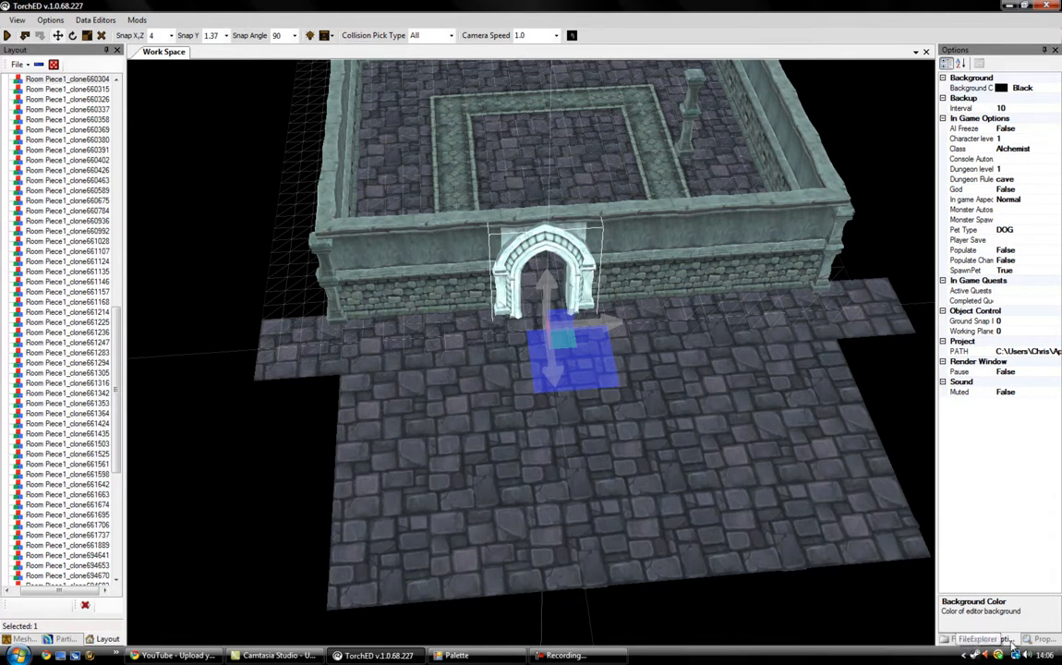
pyautogui.click(1042, 639)
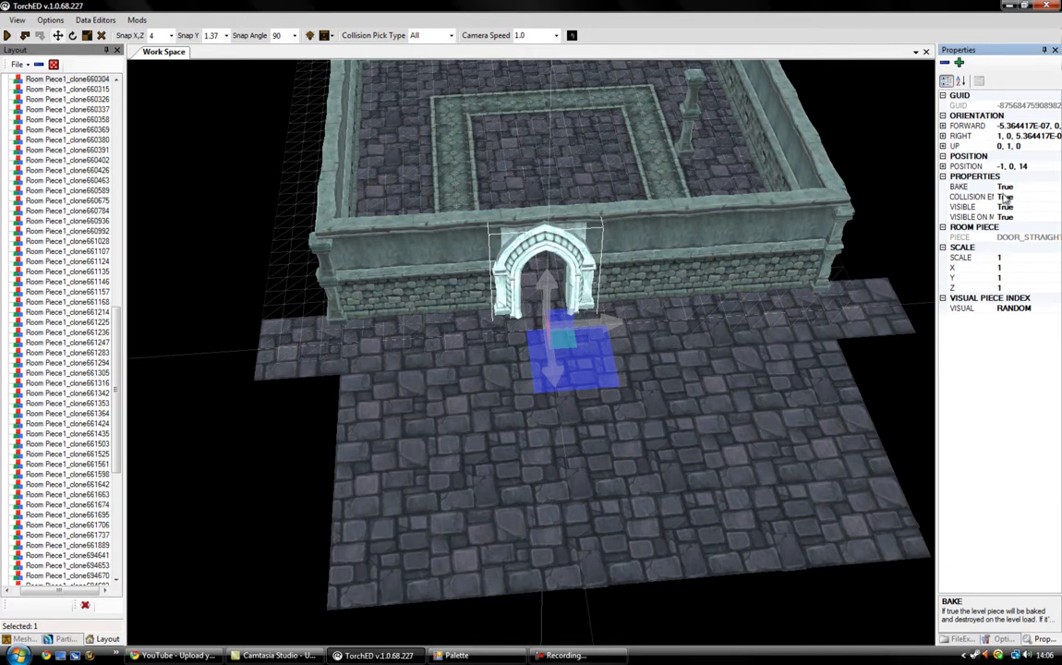
pyautogui.moveTo(937, 183); pyautogui.dragTo(876, 183)
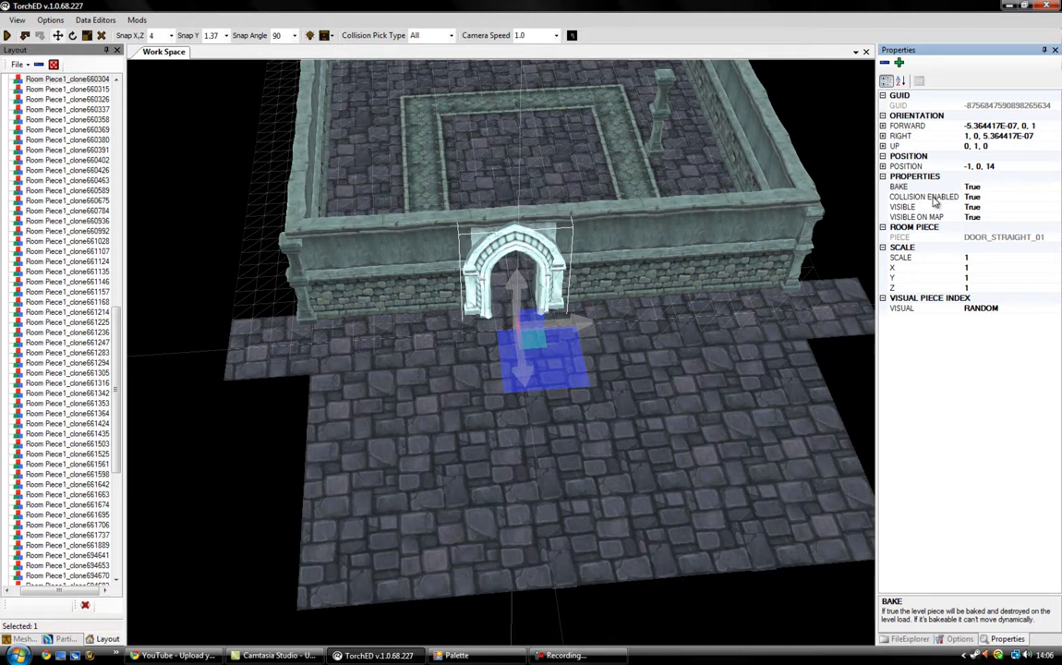
pyautogui.click(984, 195)
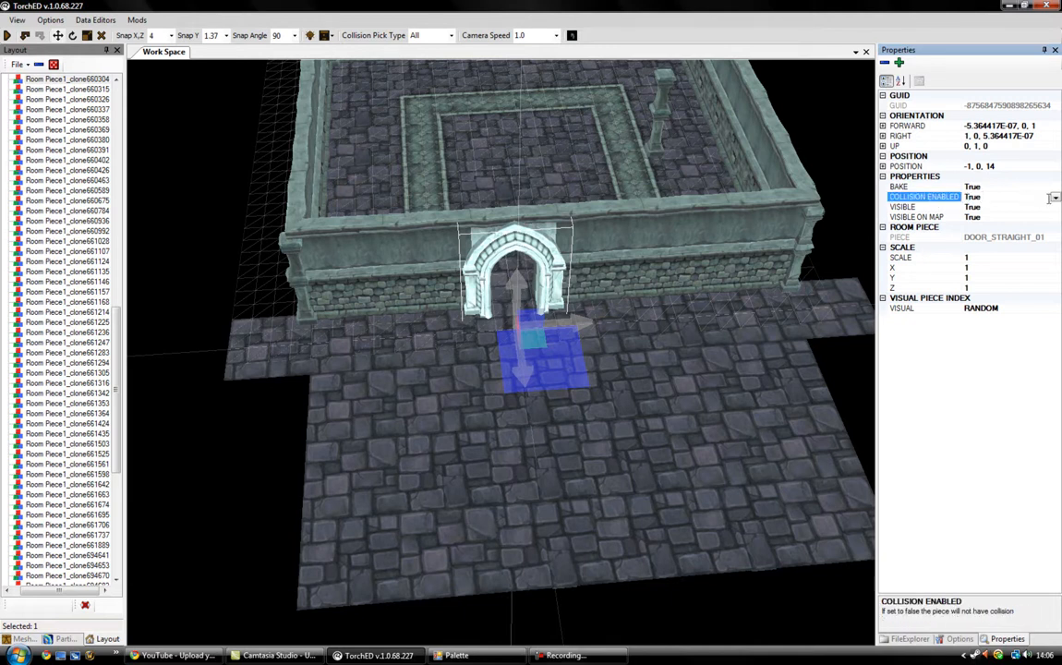
pyautogui.click(1054, 197)
pyautogui.click(997, 215)
# Select the inner door arch inside the room and set its COLLISION ENABLED property to False
pyautogui.click(667, 347)
pyautogui.moveTo(667, 347); pyautogui.dragTo(439, 347, button='right')
pyautogui.press('d')
pyautogui.click(495, 291)
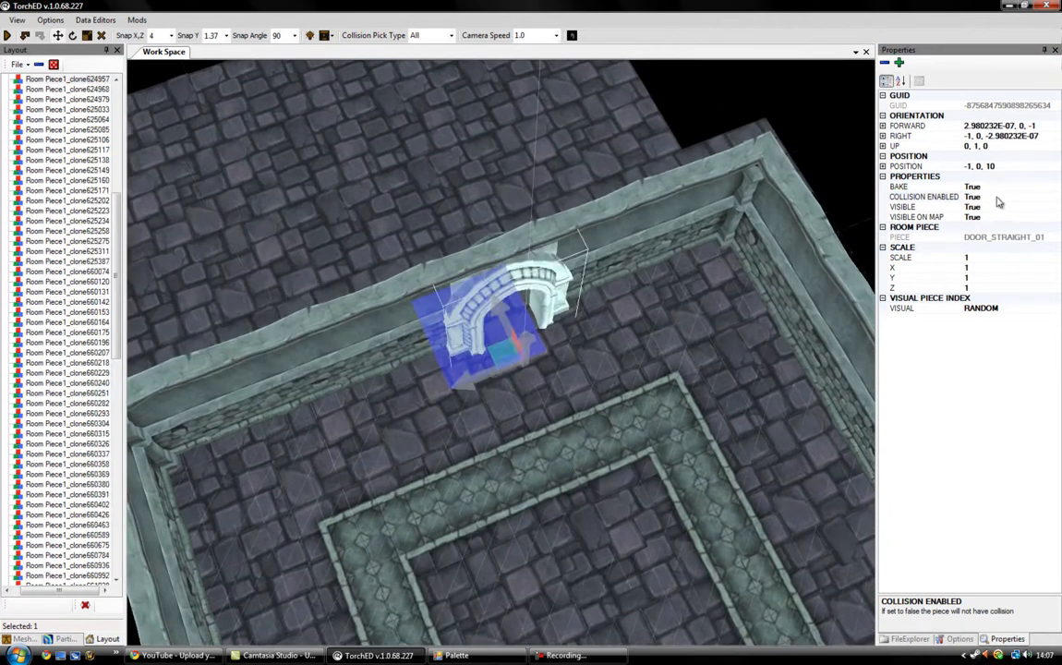
pyautogui.click(923, 196)
pyautogui.click(983, 197)
pyautogui.click(983, 217)
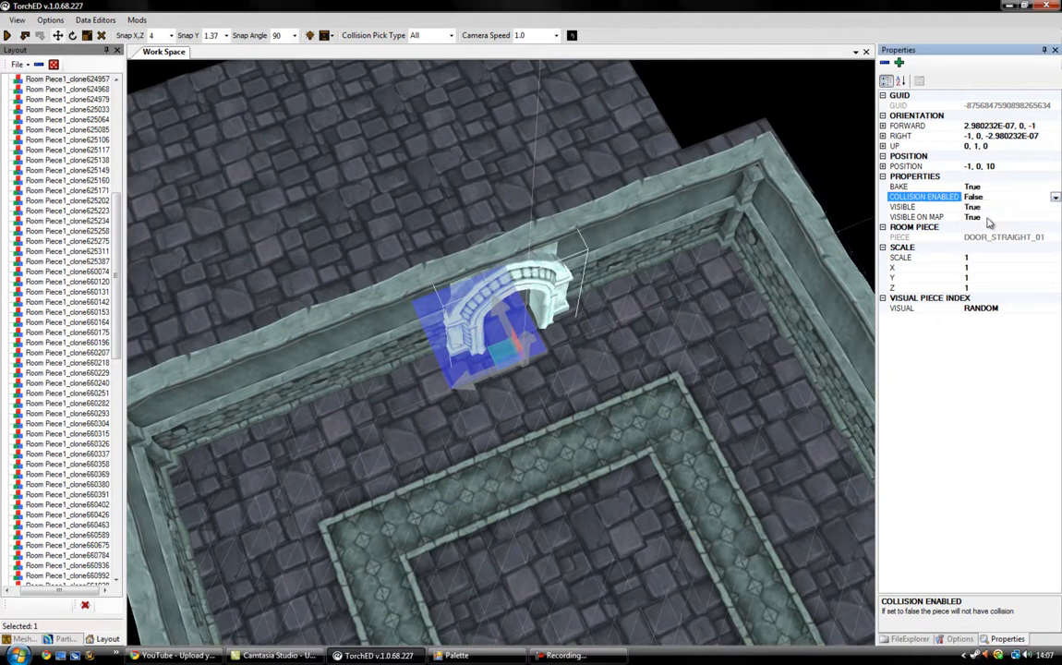
# Select the straight cap piece above the door arch and set its COLLISION ENABLED property to False
pyautogui.click(598, 360)
pyautogui.moveTo(599, 362); pyautogui.dragTo(560, 301)
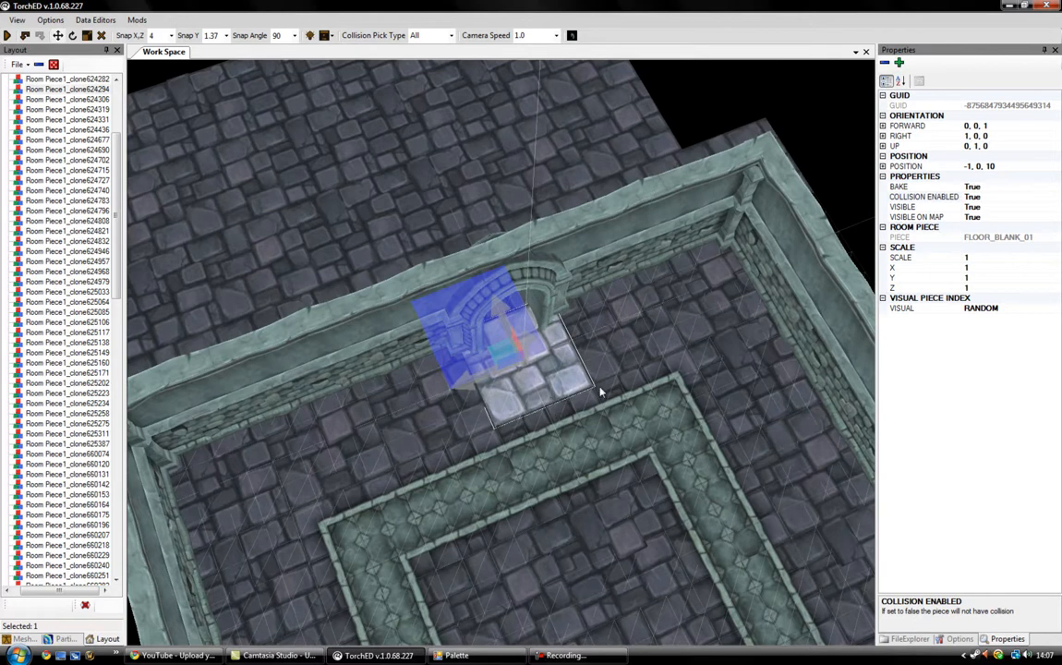
pyautogui.moveTo(598, 374); pyautogui.dragTo(579, 383, button='right')
pyautogui.press('s')
pyautogui.press('d')
pyautogui.press('w')
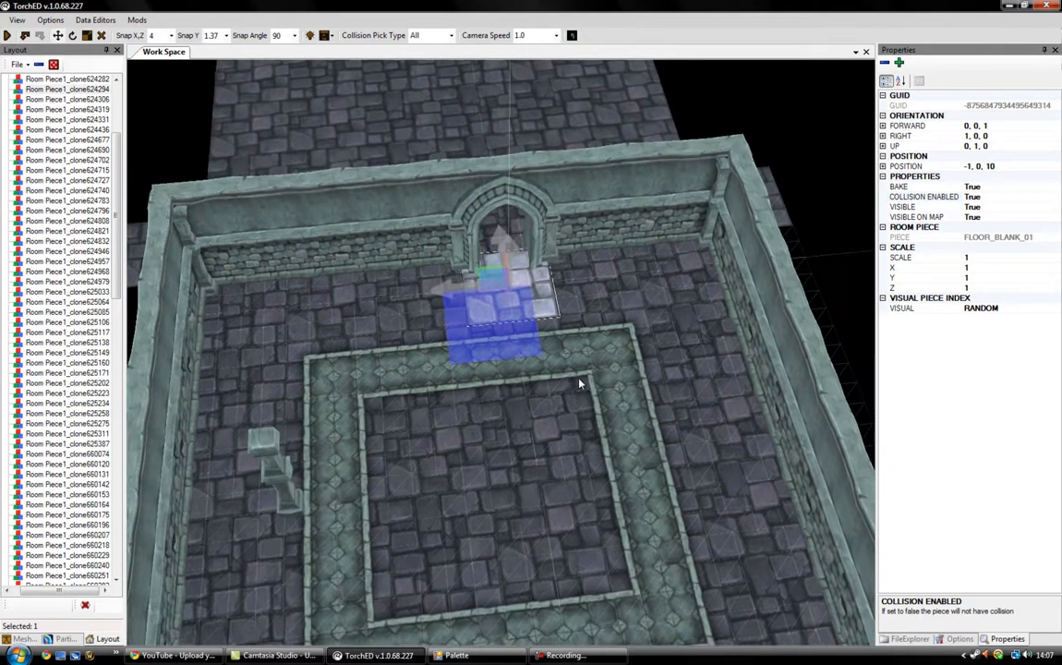
pyautogui.click(495, 174)
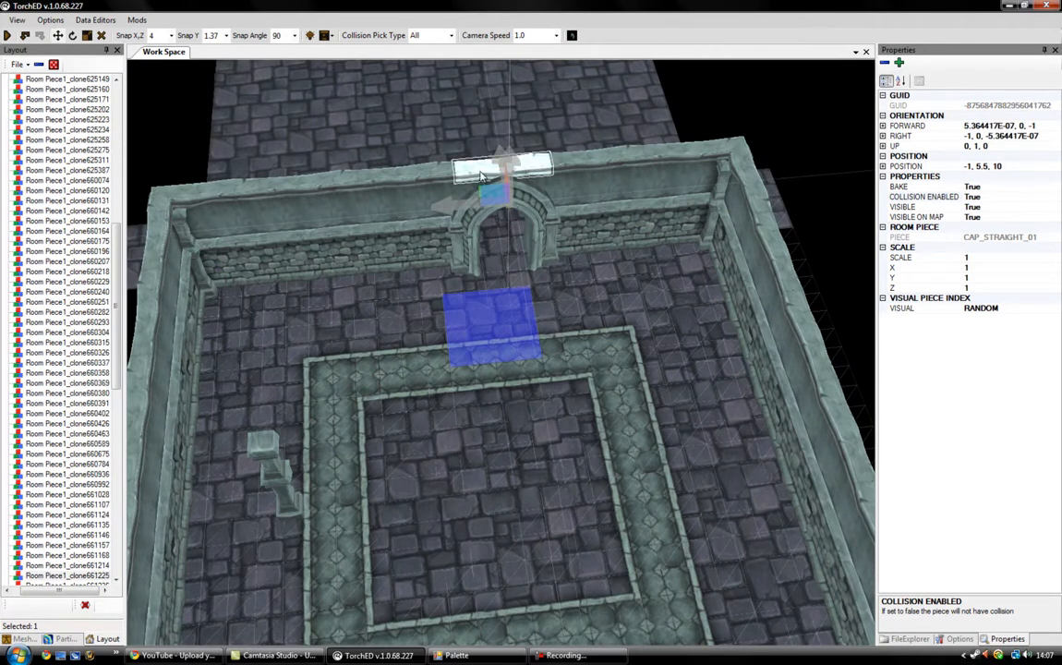
pyautogui.click(978, 195)
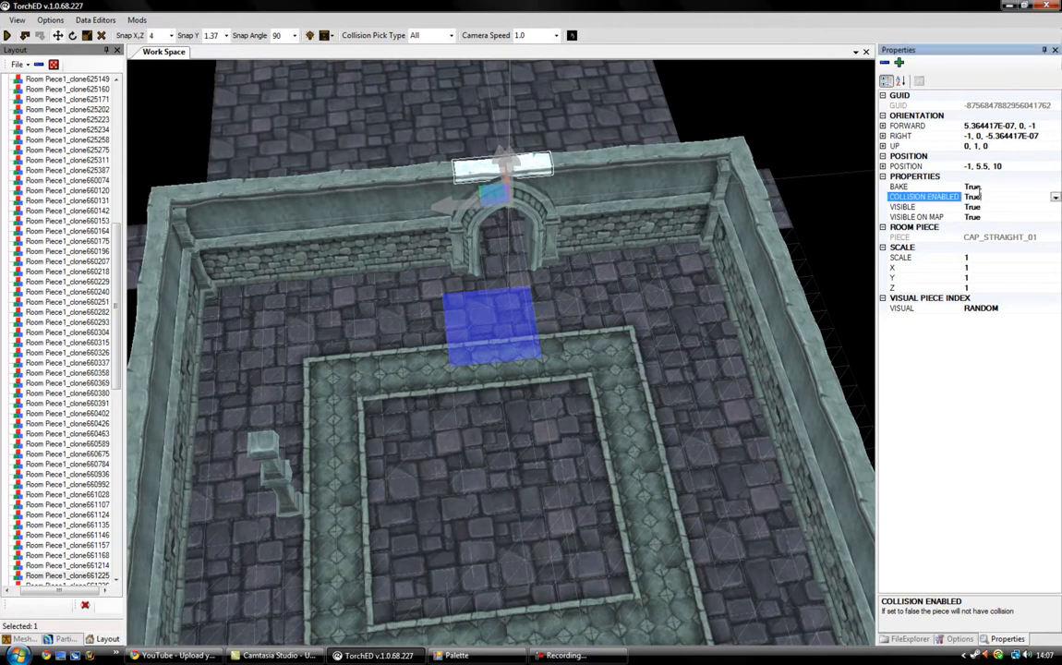
pyautogui.click(1054, 199)
pyautogui.click(995, 218)
# Play-test the level by walking the character around the room, and return to editor mode
pyautogui.click(552, 431)
pyautogui.press('s')
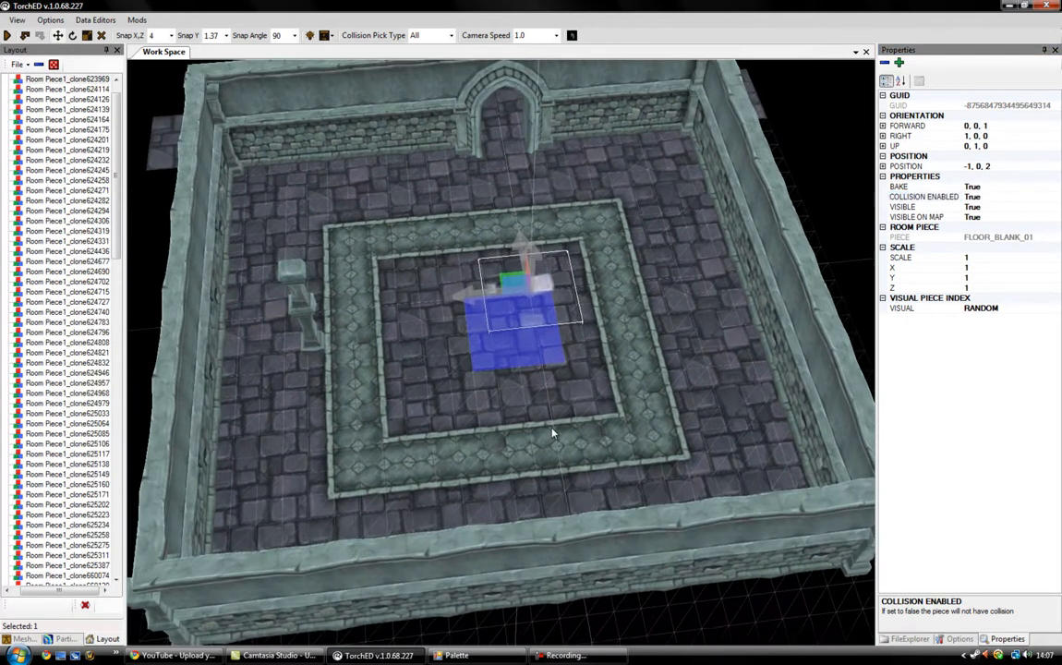
pyautogui.press('w')
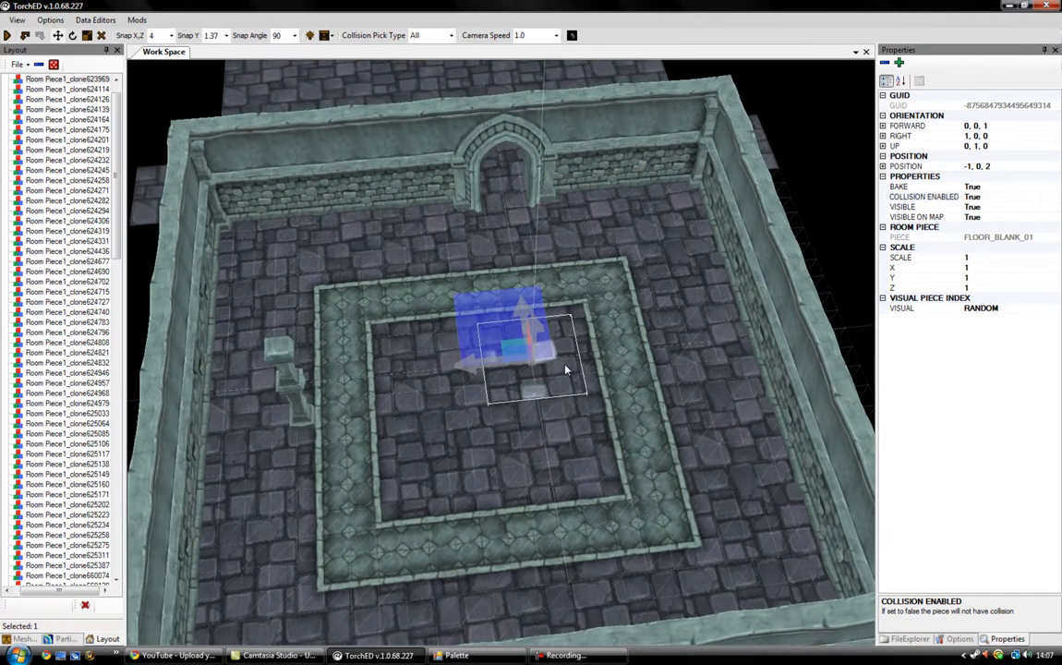
pyautogui.moveTo(588, 335); pyautogui.dragTo(542, 346, button='right')
pyautogui.press('s')
pyautogui.click(7, 35)
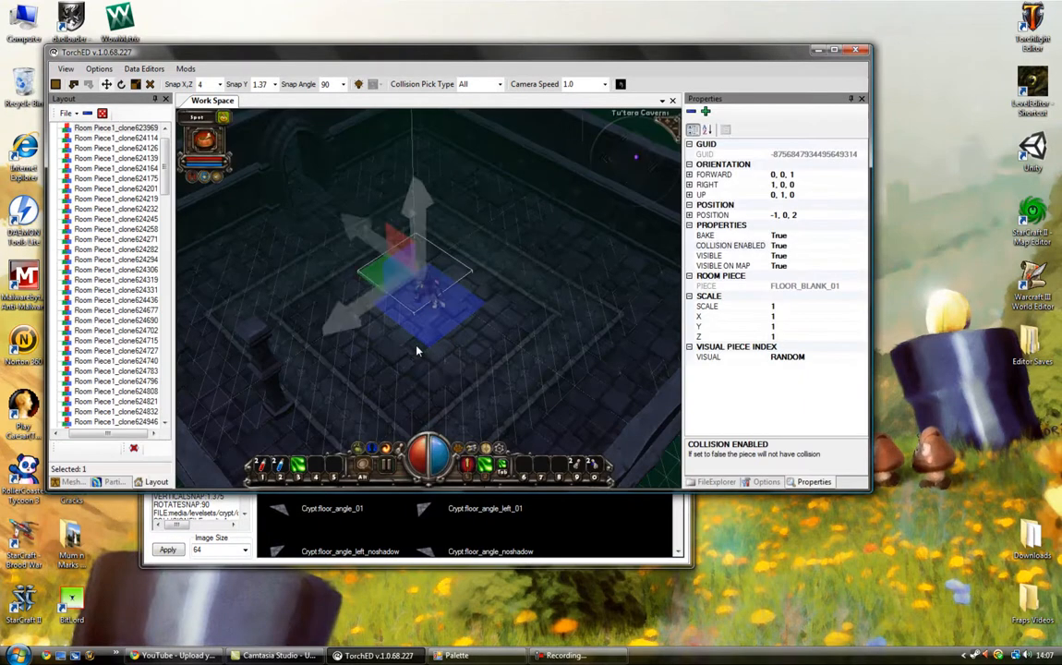
pyautogui.moveTo(326, 394); pyautogui.dragTo(455, 429)
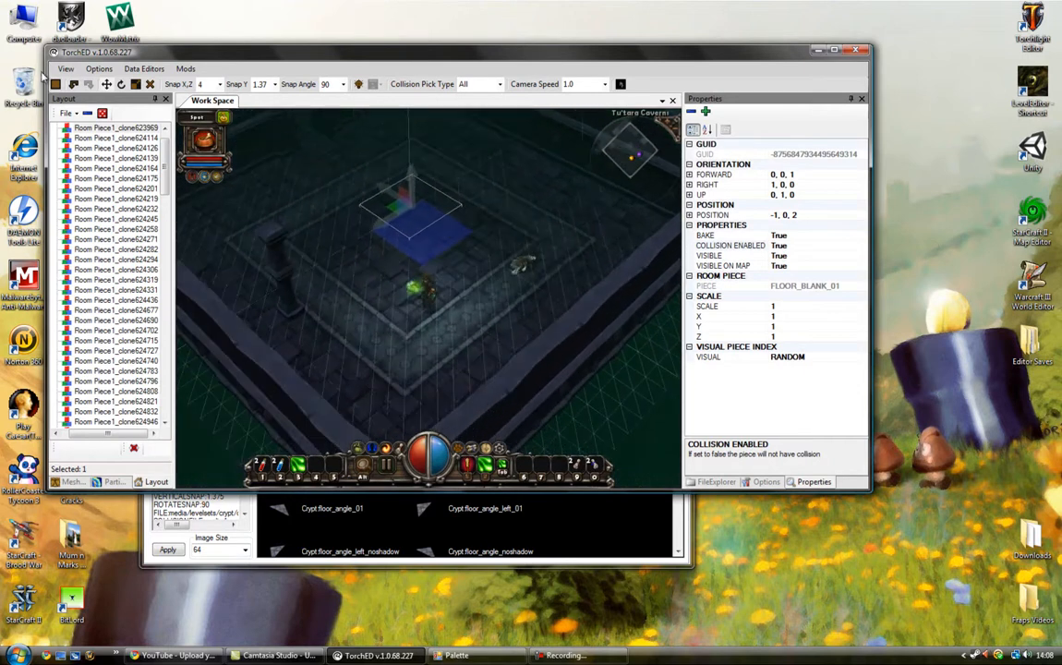
pyautogui.click(57, 85)
# Select the wall segment near the corner beside the archway and filter the room pieces to Crypt props
pyautogui.moveTo(460, 342); pyautogui.dragTo(543, 317, button='right')
pyautogui.scroll(-8, 543, 318)
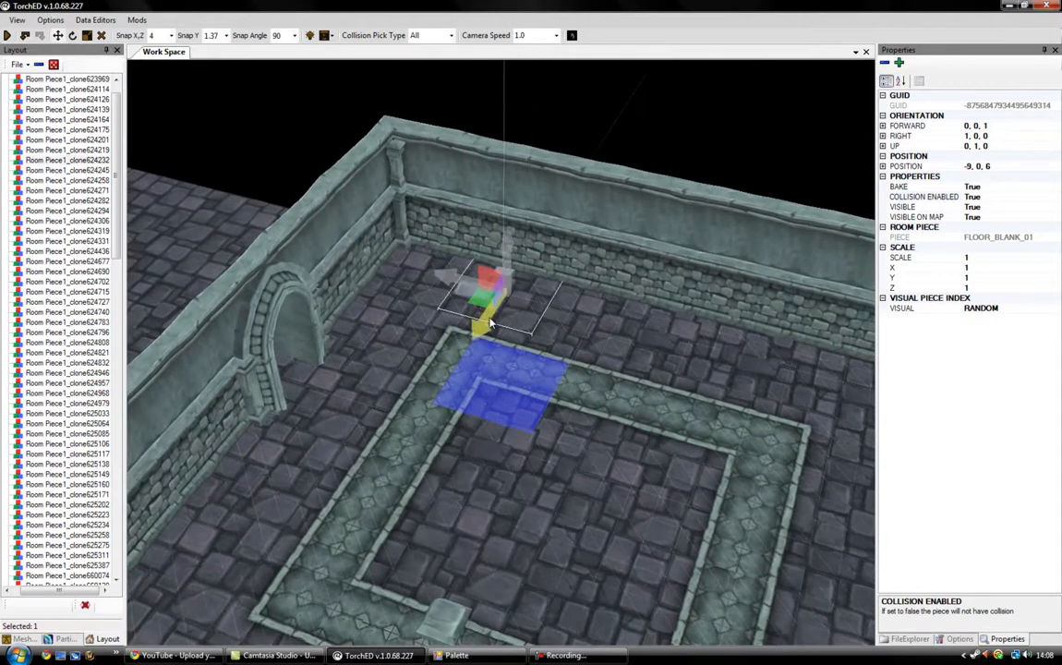
pyautogui.click(489, 208)
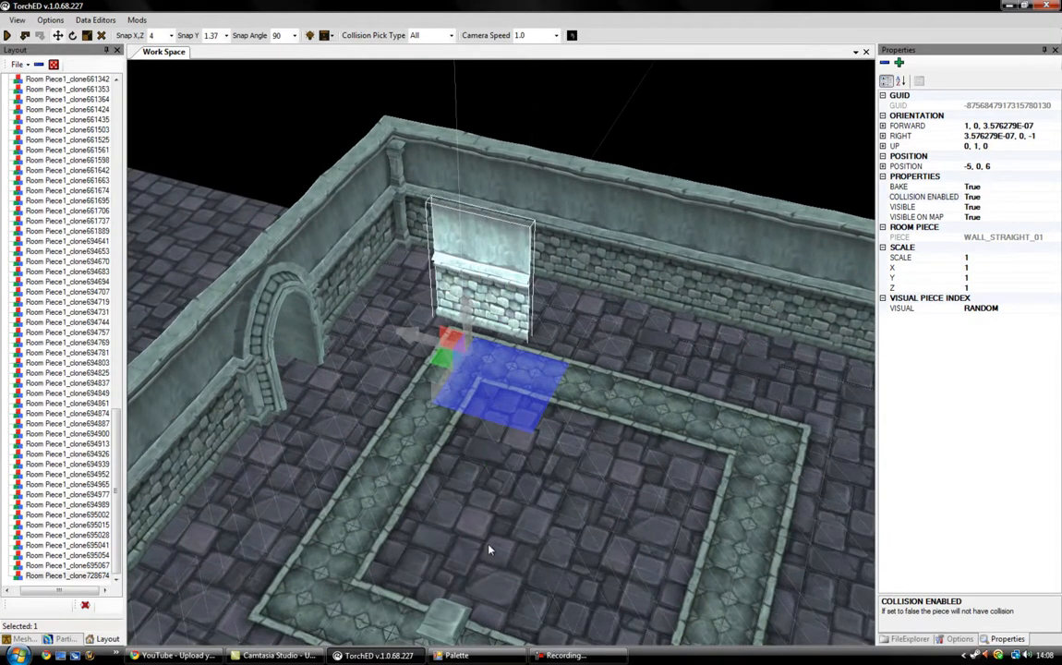
pyautogui.click(498, 651)
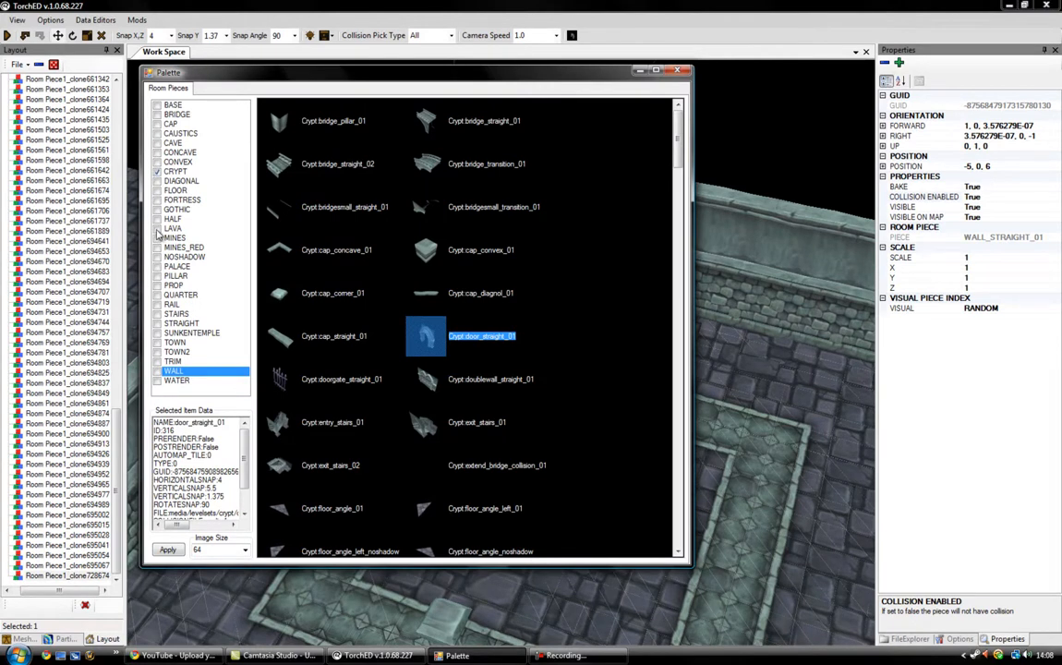
pyautogui.click(162, 285)
pyautogui.click(157, 286)
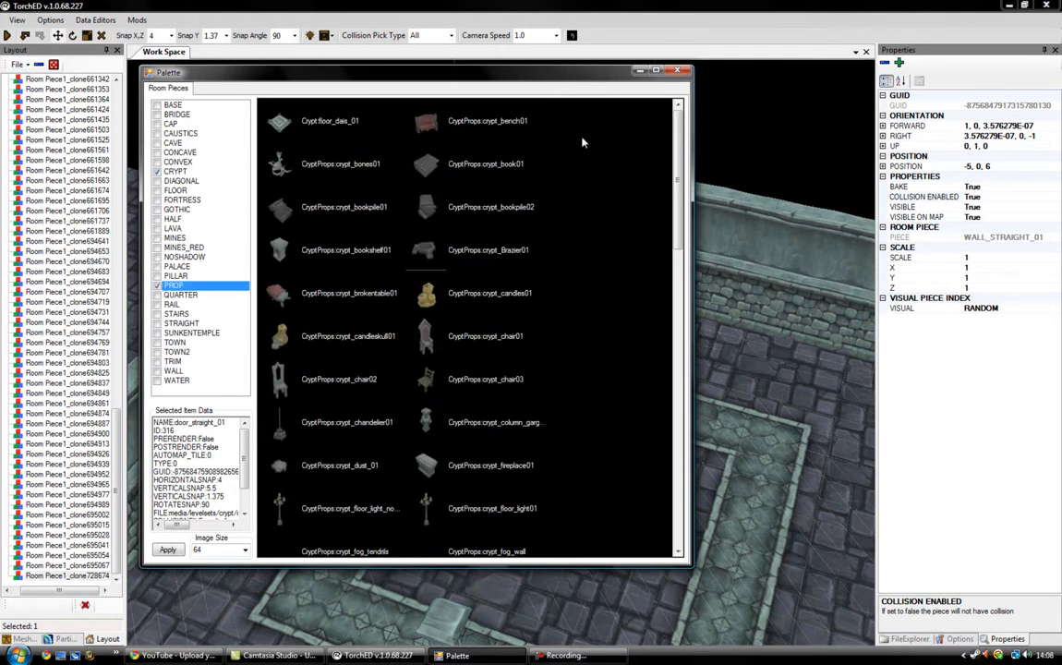
# Swap the selected wall segment for the crypt_bench01 prop and select the placed bench
pyautogui.doubleClick(491, 120)
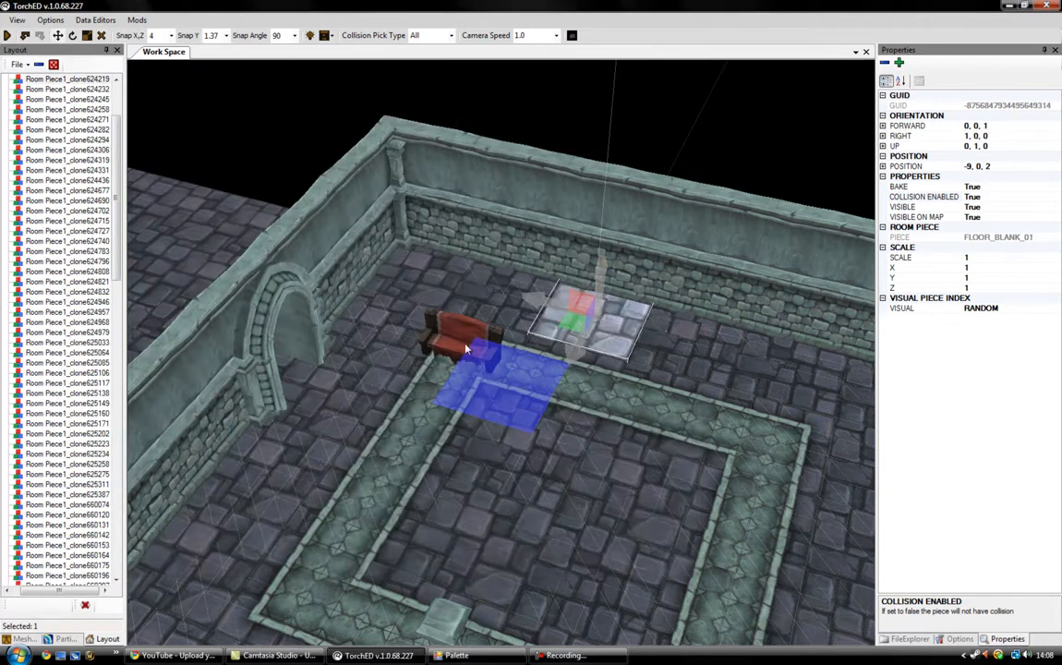
pyautogui.click(435, 339)
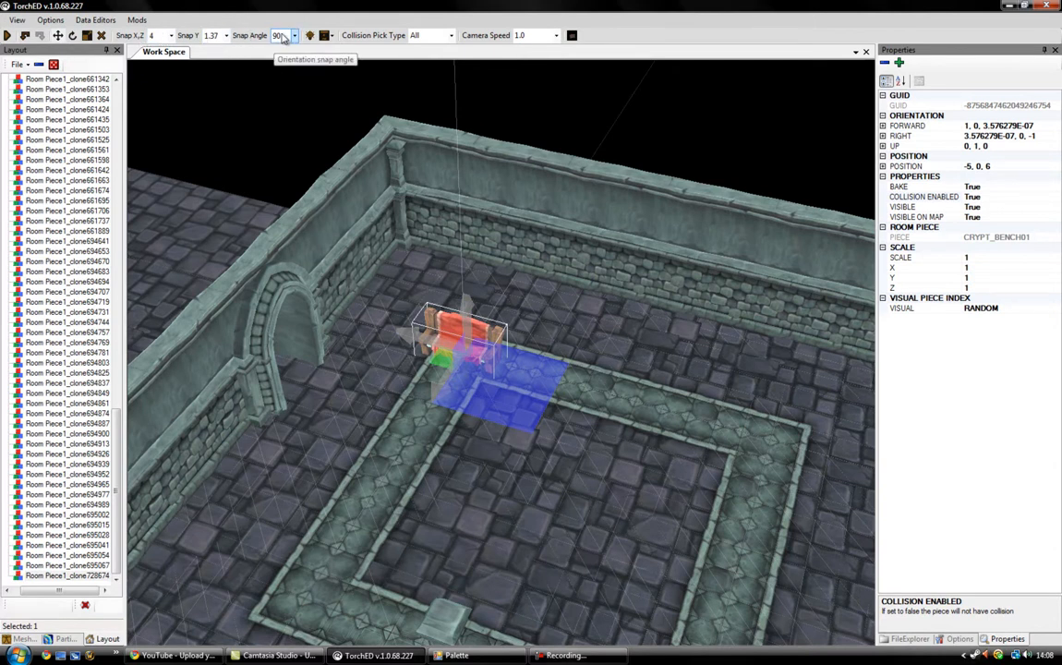
pyautogui.click(321, 266)
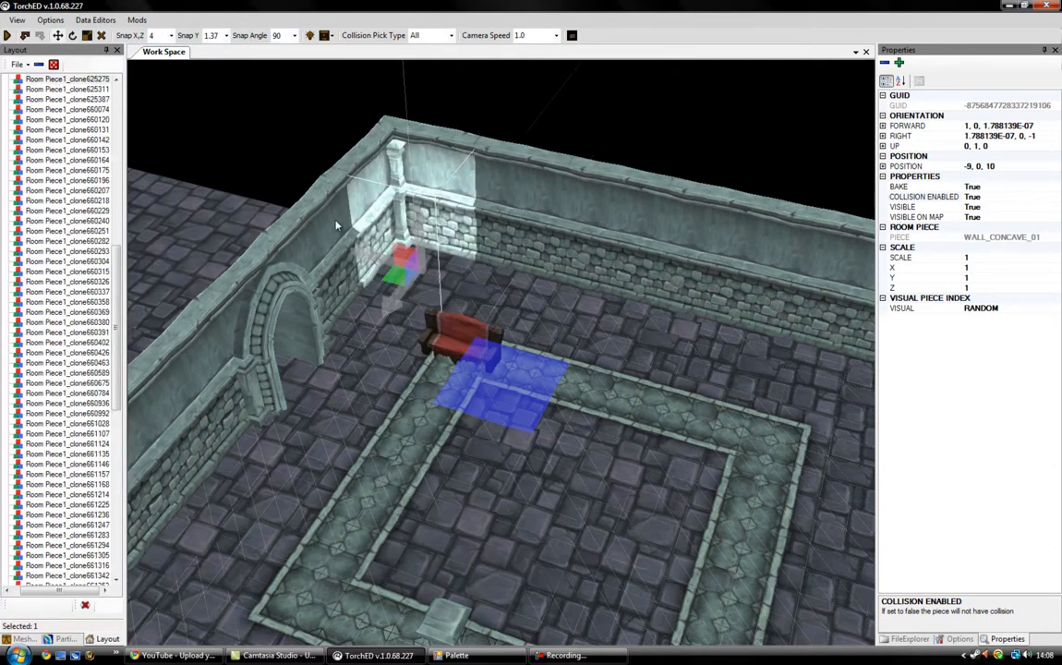
pyautogui.click(266, 265)
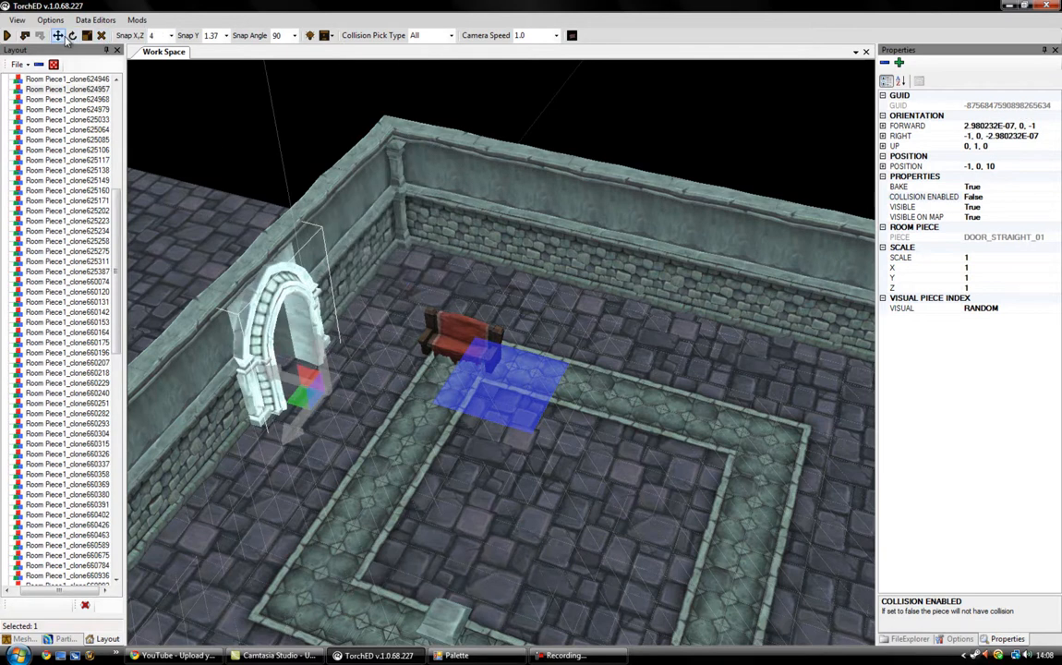
pyautogui.click(446, 339)
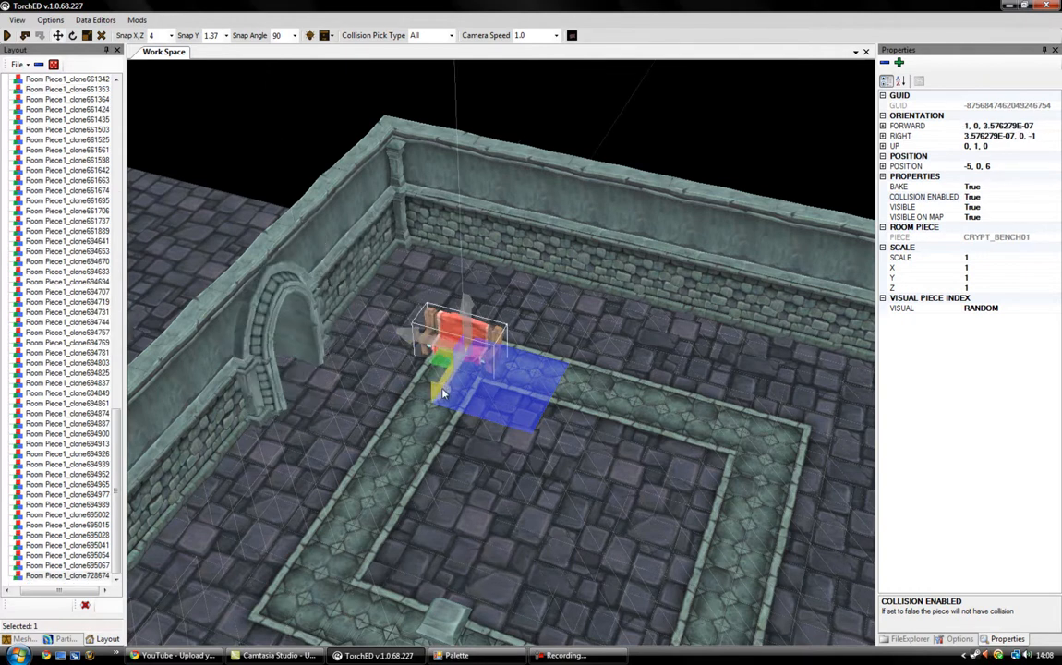
# Try moving the bench along the floor with the horizontal snap at 4, and return it to its starting spot
pyautogui.moveTo(496, 327); pyautogui.dragTo(486, 357)
pyautogui.moveTo(440, 423); pyautogui.dragTo(418, 454)
pyautogui.moveTo(449, 404); pyautogui.dragTo(395, 457)
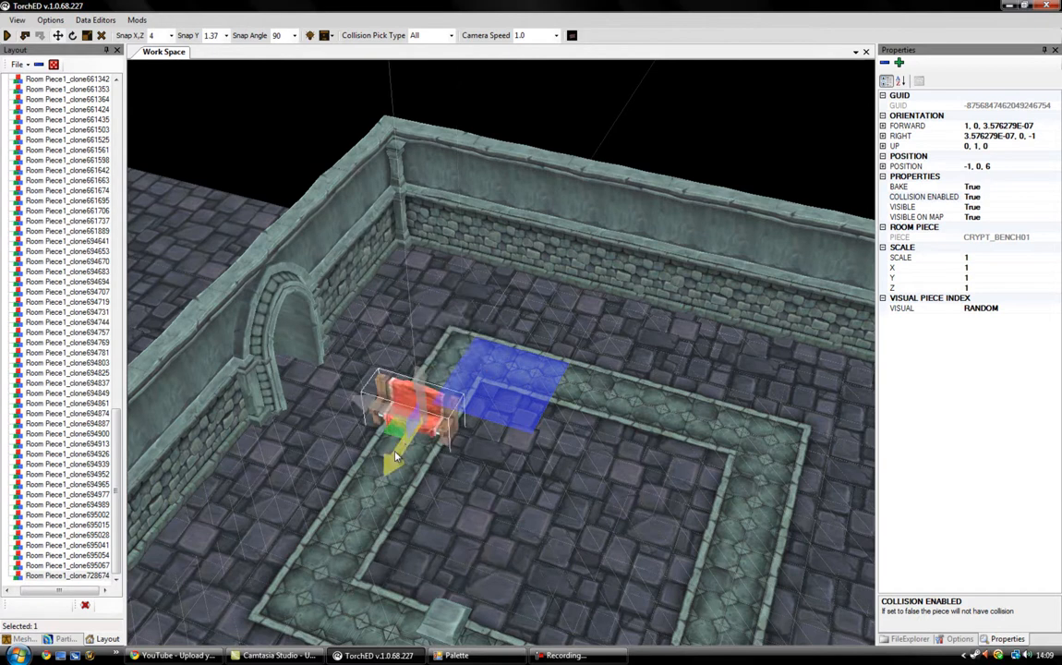
pyautogui.moveTo(395, 457); pyautogui.dragTo(470, 363)
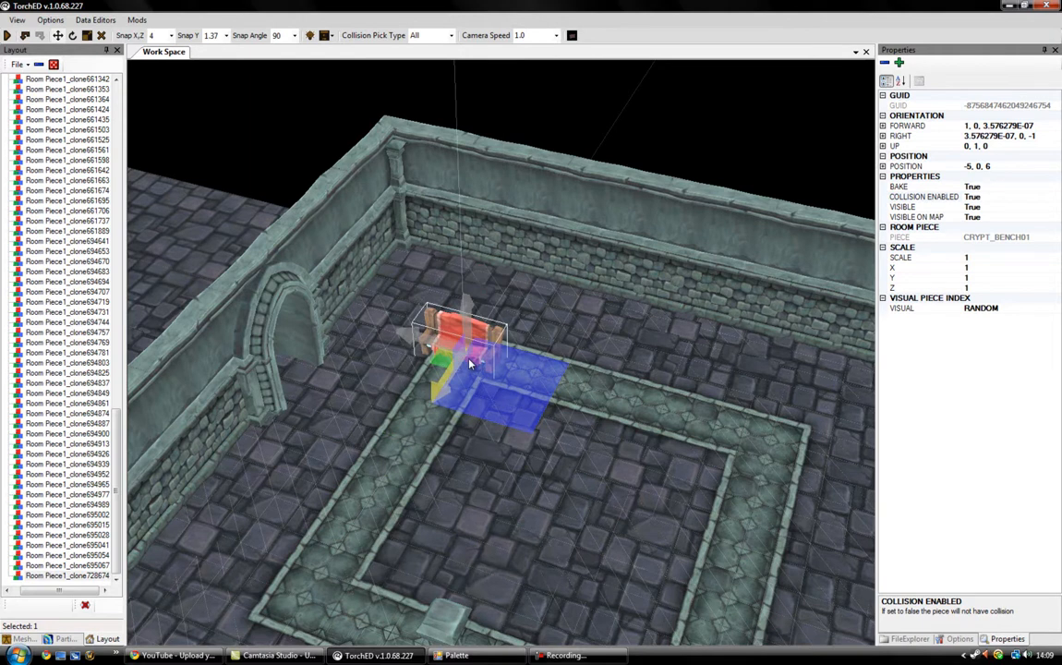
# Set the horizontal snap to 0.1, reduce the vertical snap, and move the bench against the back wall at about -10, 0, 6.9
pyautogui.click(171, 35)
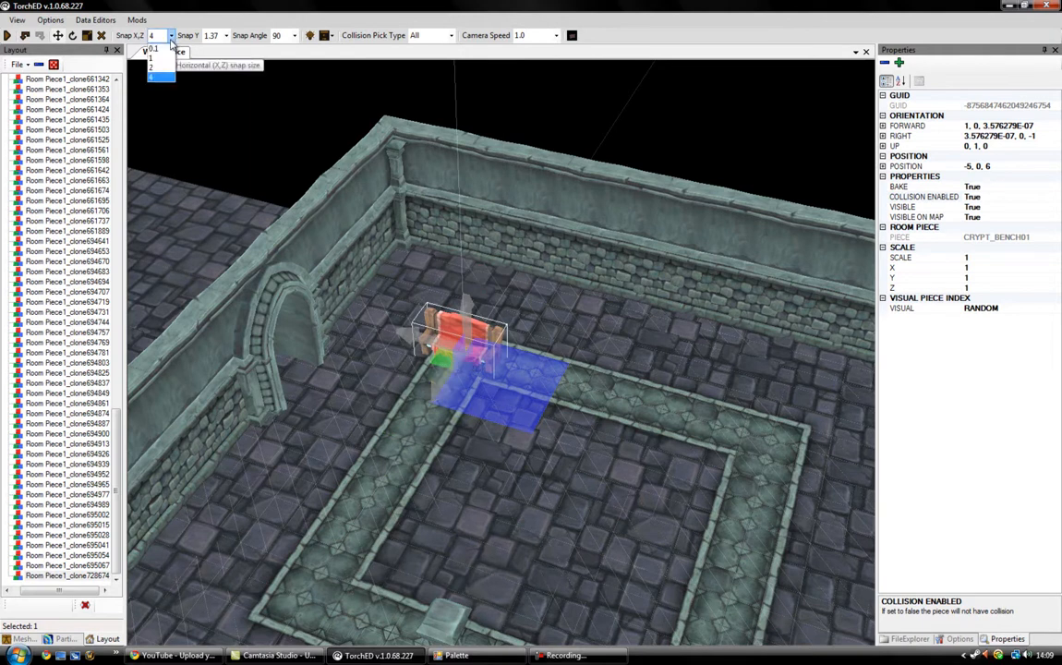
pyautogui.click(159, 48)
pyautogui.click(225, 35)
pyautogui.click(220, 48)
pyautogui.moveTo(447, 388); pyautogui.dragTo(469, 288)
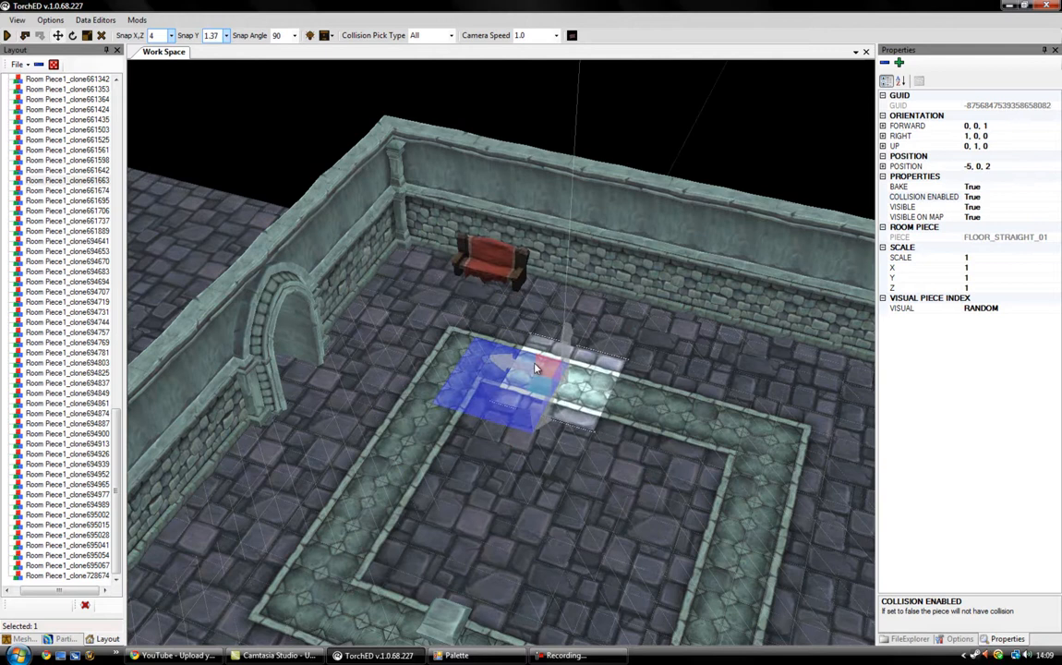
# Reselect the bench at the back wall, hide its transform manipulator, and reactivate the Move tool
pyautogui.click(473, 254)
pyautogui.hotkey('ctrl', 'z')
pyautogui.click(473, 254)
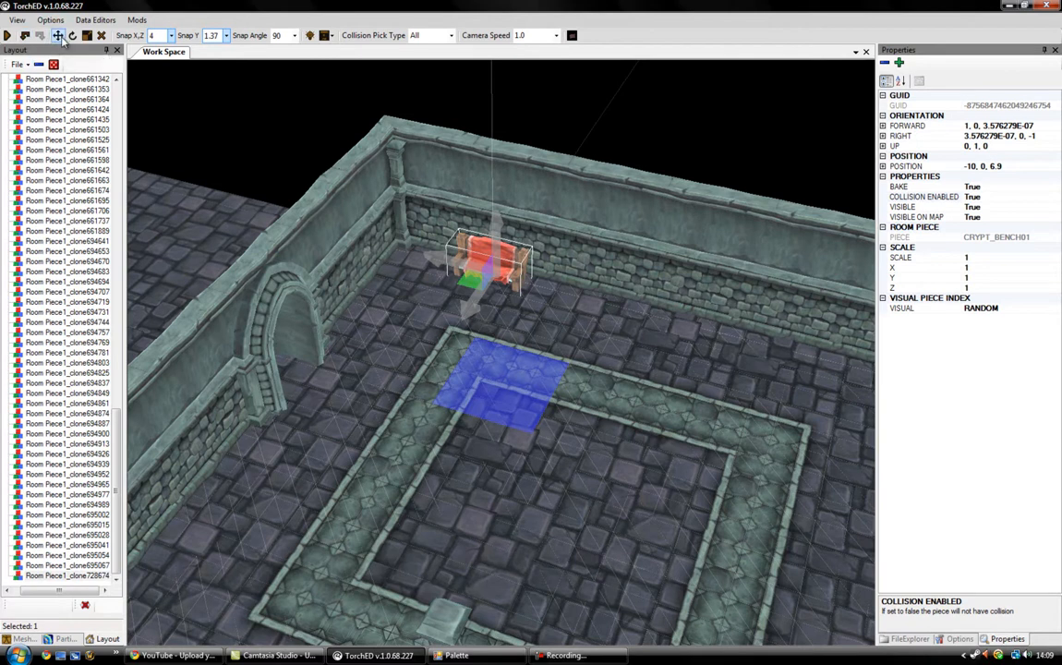
pyautogui.click(102, 36)
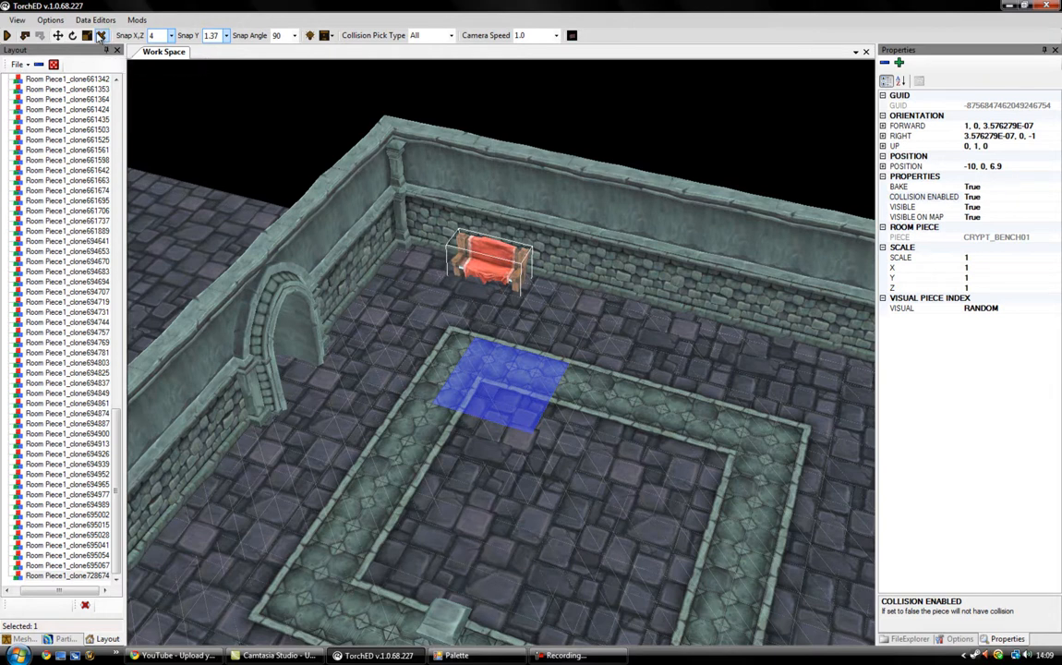
pyautogui.click(57, 35)
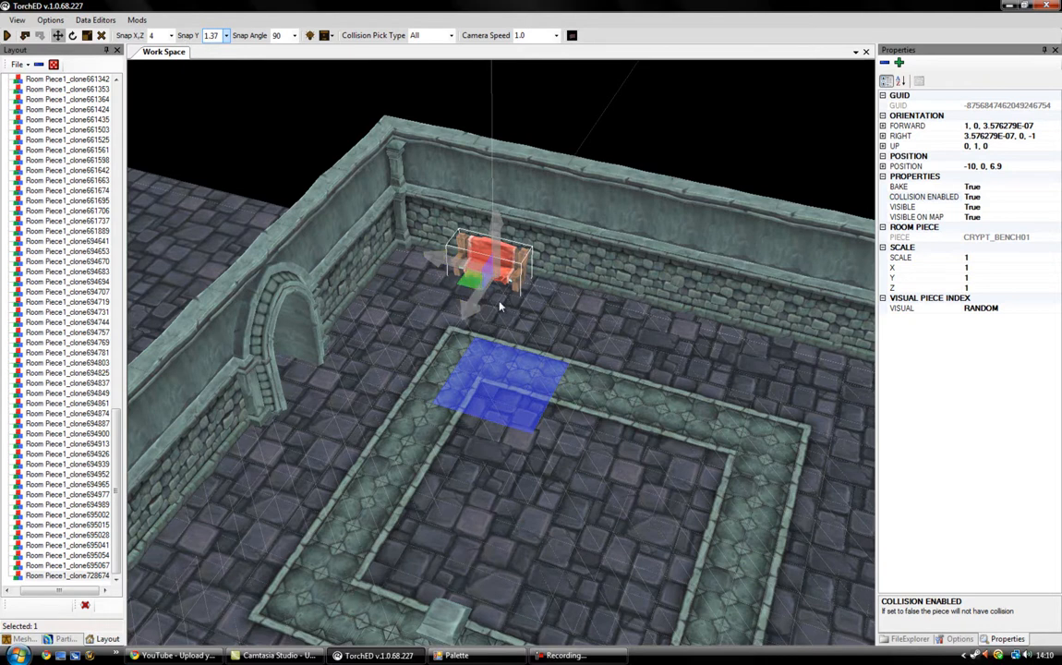
# Duplicate a back wall segment one tile into the room and swap the copy for the Crypt floor_dais_01 piece
pyautogui.moveTo(638, 361)
pyautogui.mouseDown(button='right')
pyautogui.moveTo(656, 364)
pyautogui.moveTo(625, 351)
pyautogui.mouseUp(button='right')
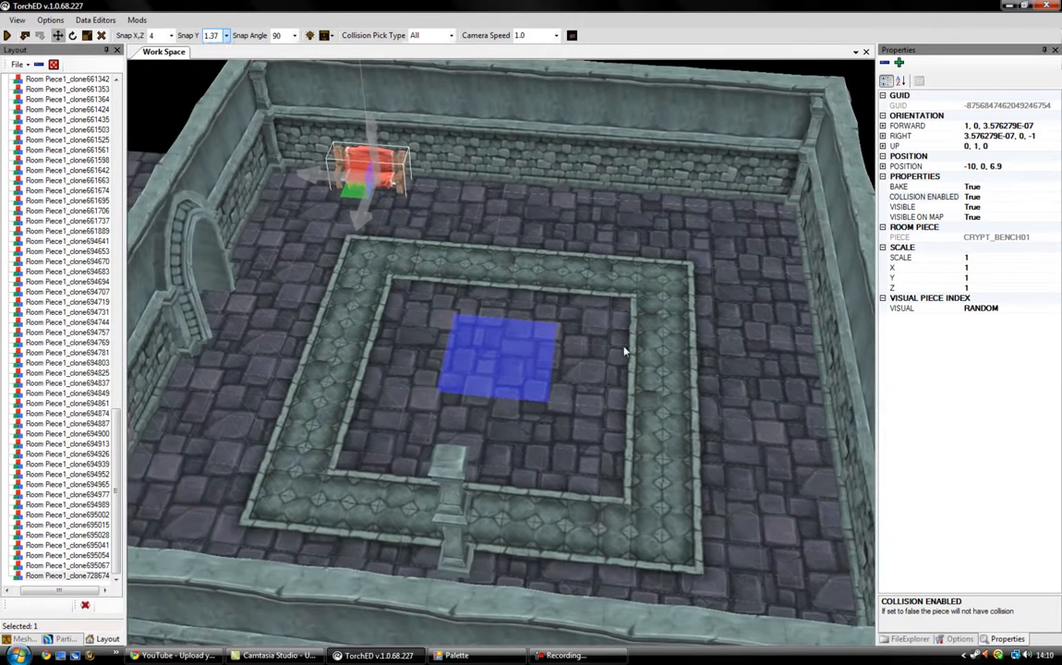
pyautogui.click(457, 320)
pyautogui.click(507, 156)
pyautogui.hotkey('shift', 'Down')
pyautogui.click(454, 654)
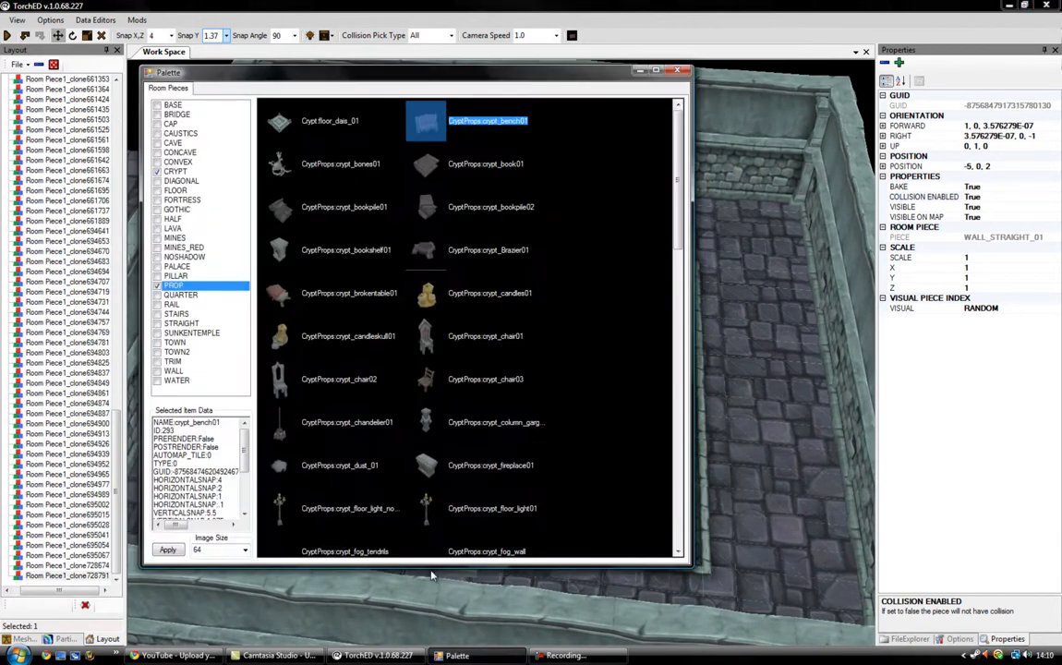
pyautogui.click(324, 123)
pyautogui.click(431, 233)
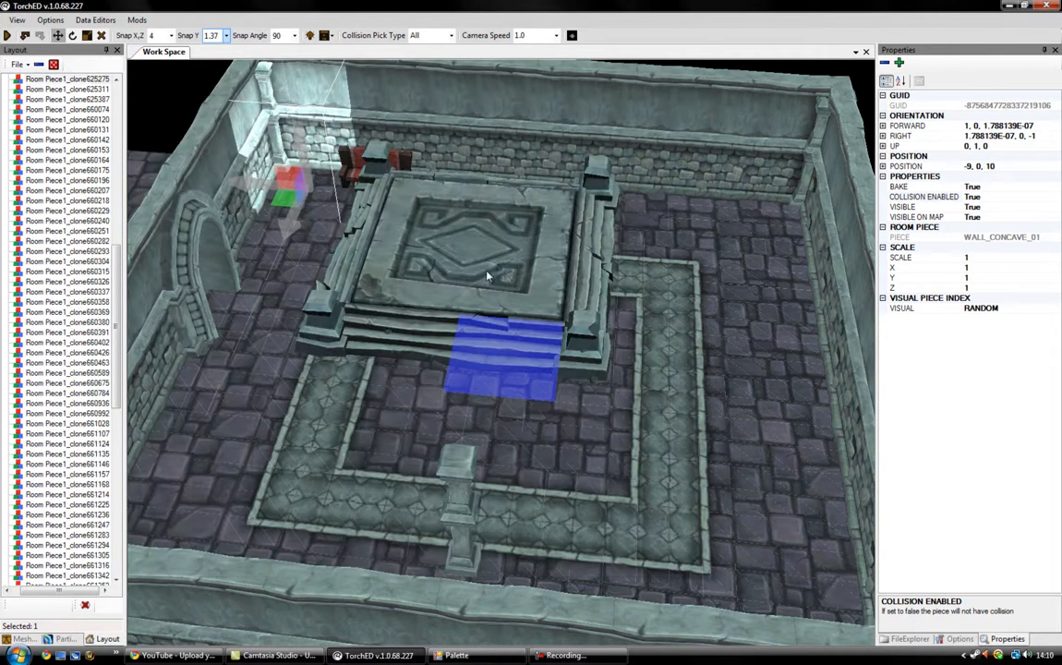
# Center the dais on the bordered floor at position 1, 0, 0.5, using a horizontal snap of 0.5
pyautogui.click(515, 258)
pyautogui.press('Down')
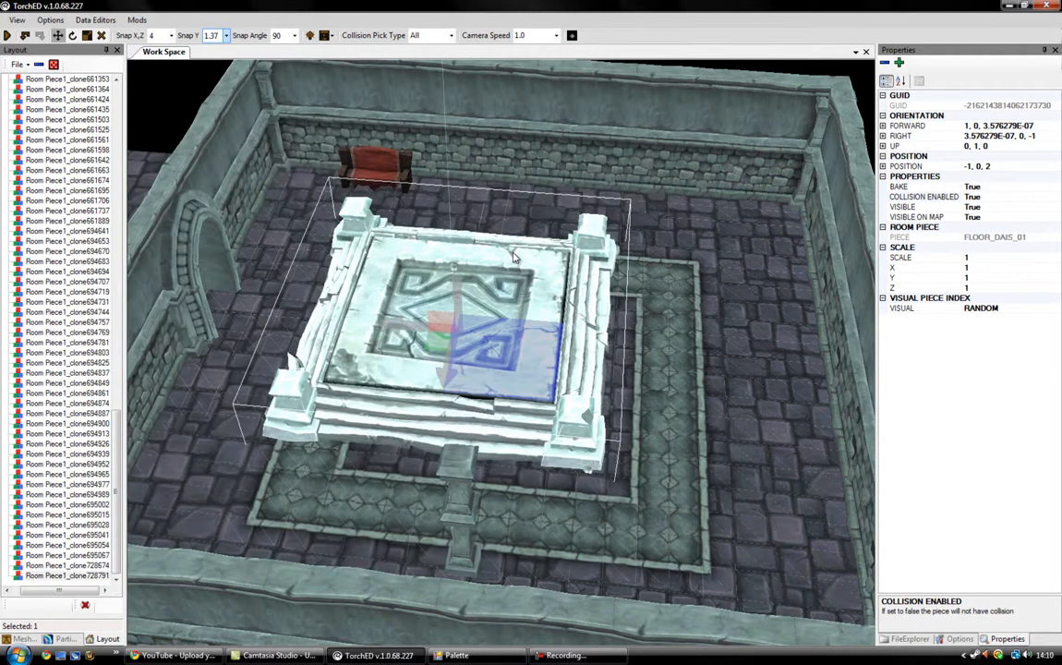
pyautogui.click(170, 35)
pyautogui.click(160, 58)
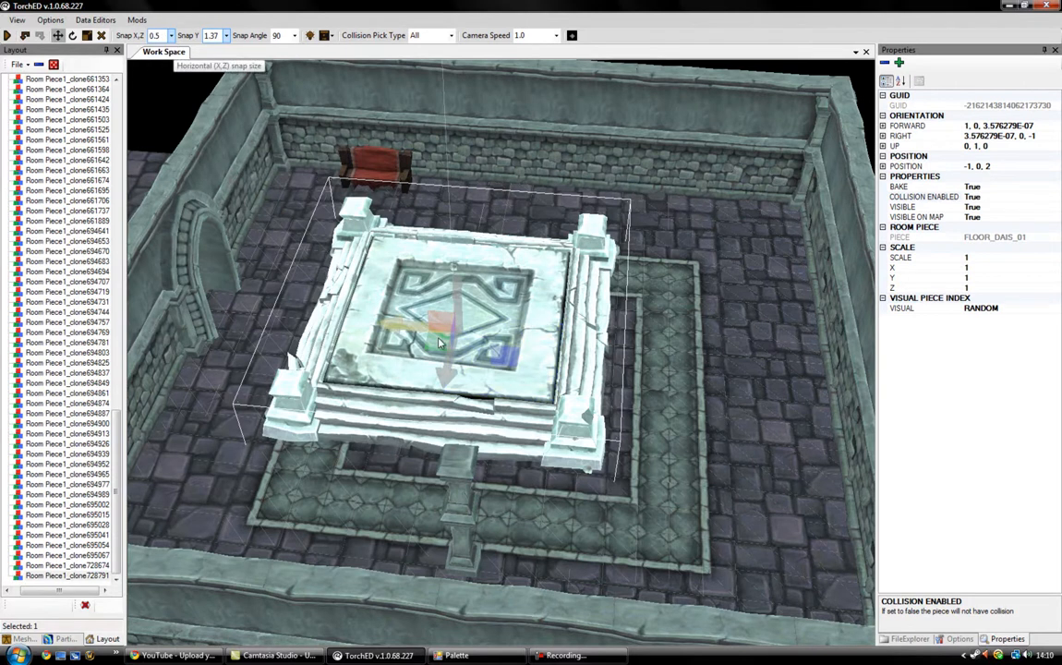
pyautogui.moveTo(396, 307); pyautogui.dragTo(481, 384)
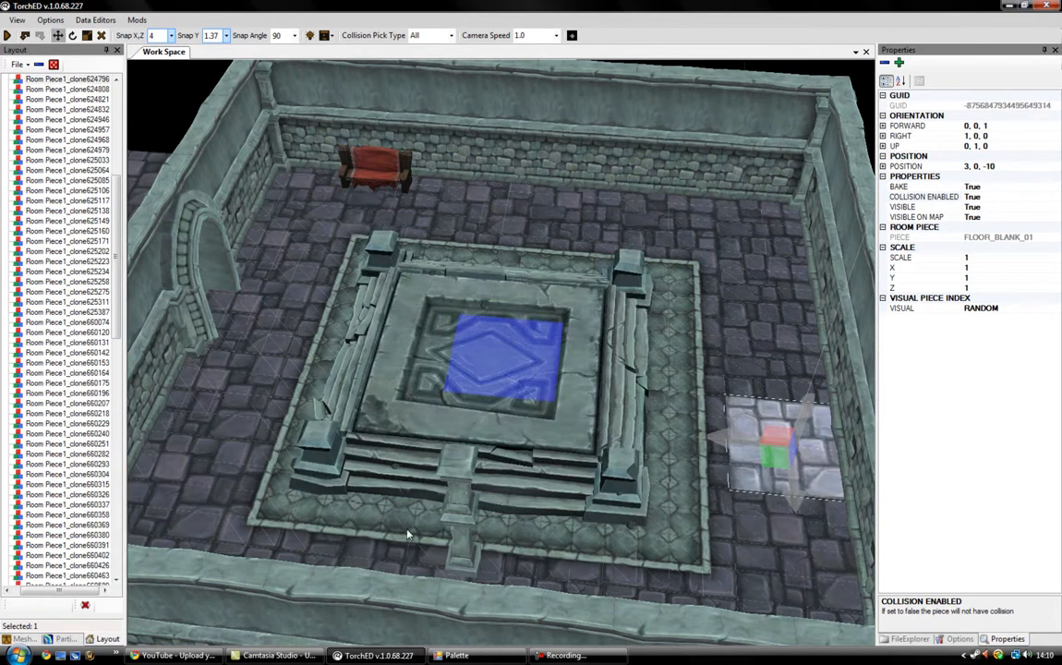
# Delete the pillar standing in front of the dais
pyautogui.click(459, 554)
pyautogui.press('Delete')
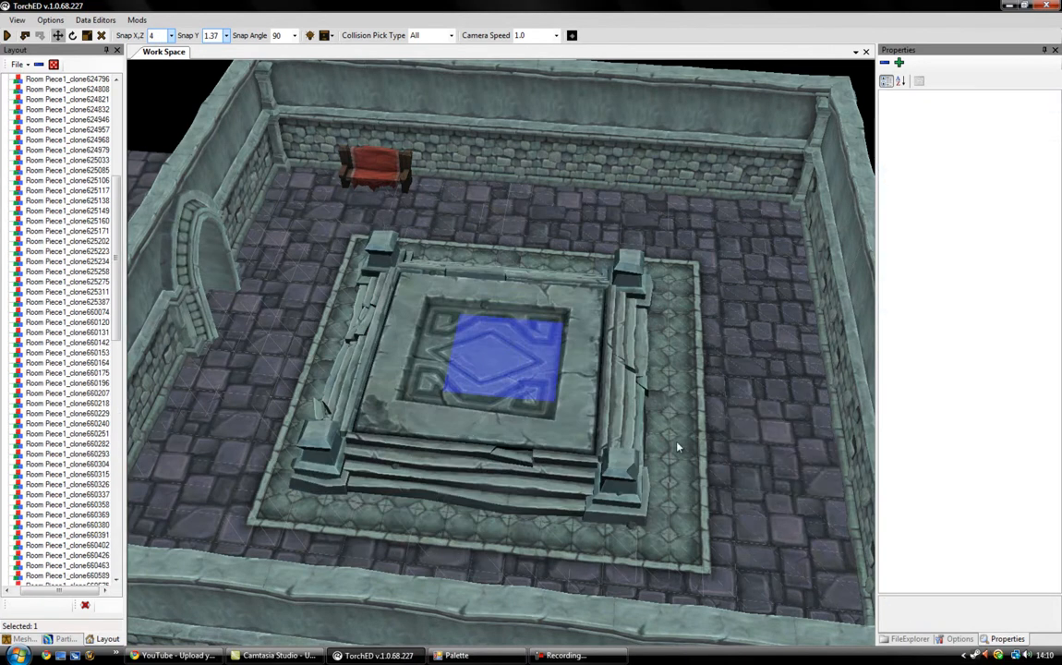
pyautogui.click(778, 415)
pyautogui.click(468, 386)
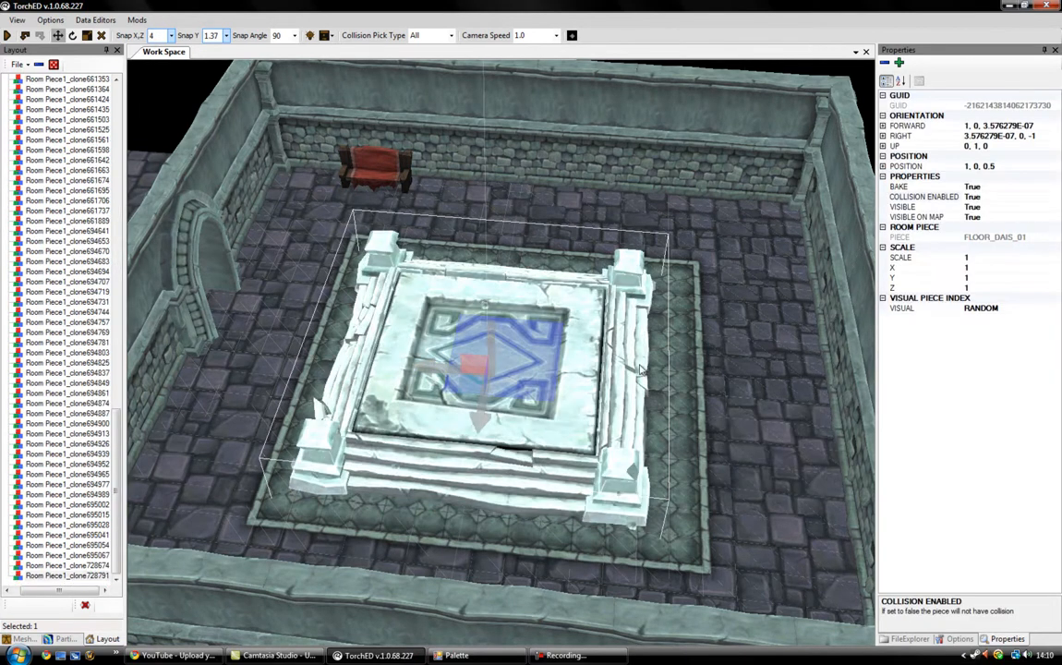
pyautogui.click(697, 374)
pyautogui.click(554, 360)
# Duplicate the wall segment beside the archway one tile into the room and swap the copy for the crypt_rug01 prop
pyautogui.click(169, 360)
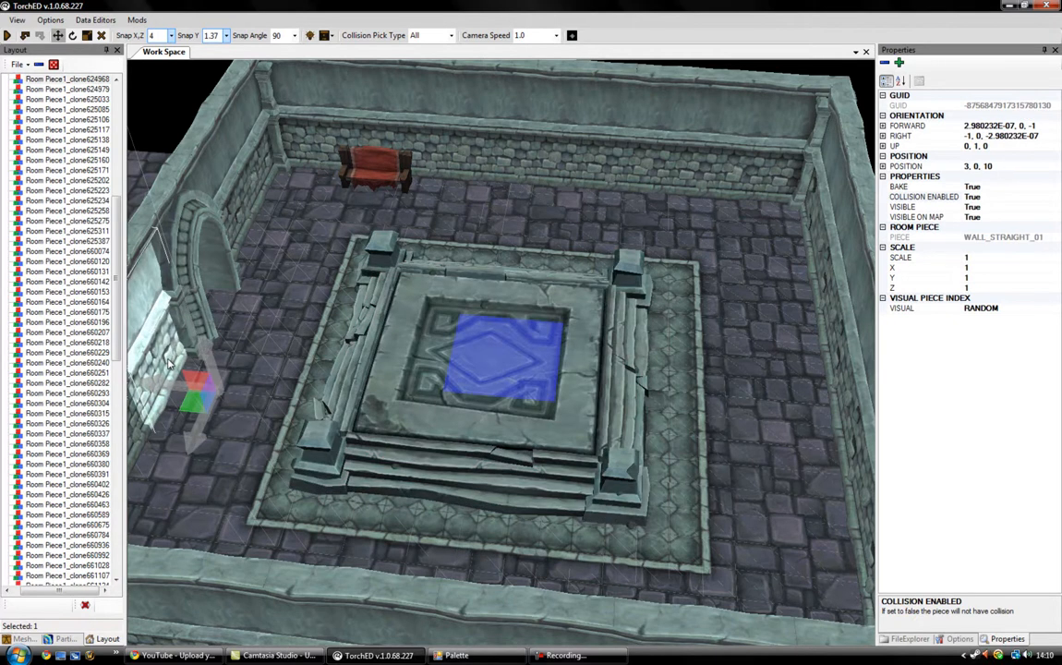
pyautogui.hotkey('shift', 'Right')
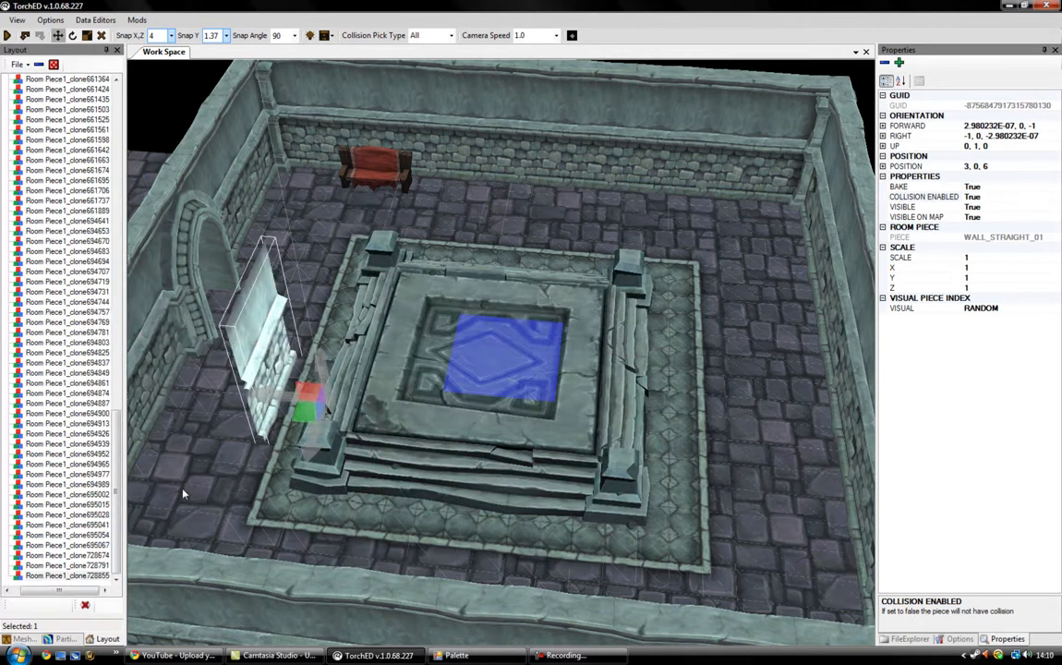
pyautogui.click(461, 655)
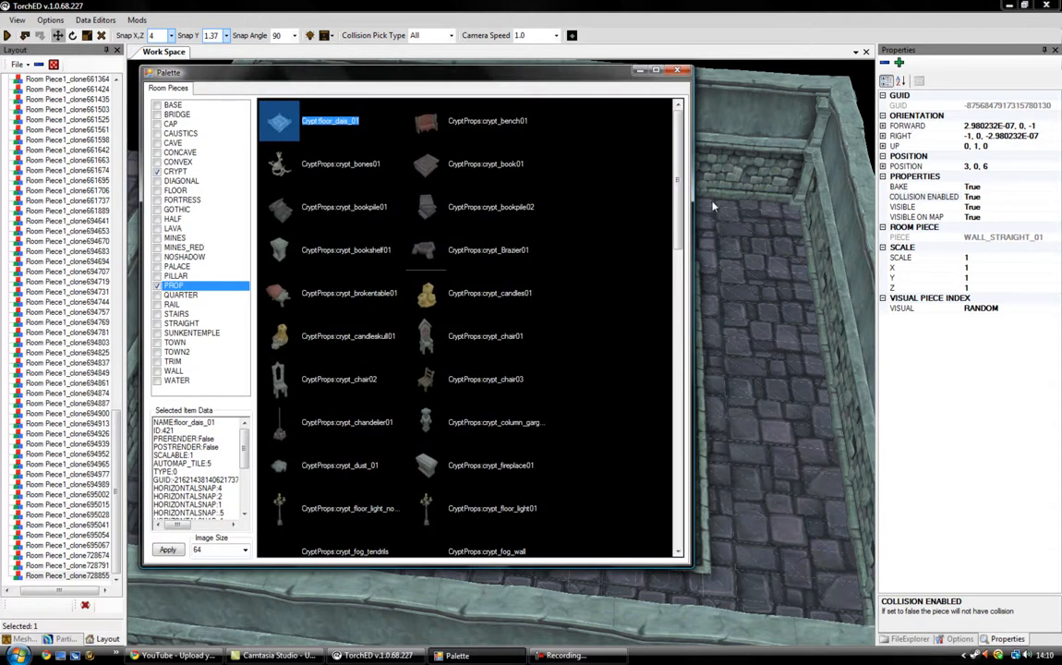
pyautogui.moveTo(683, 169); pyautogui.dragTo(667, 483)
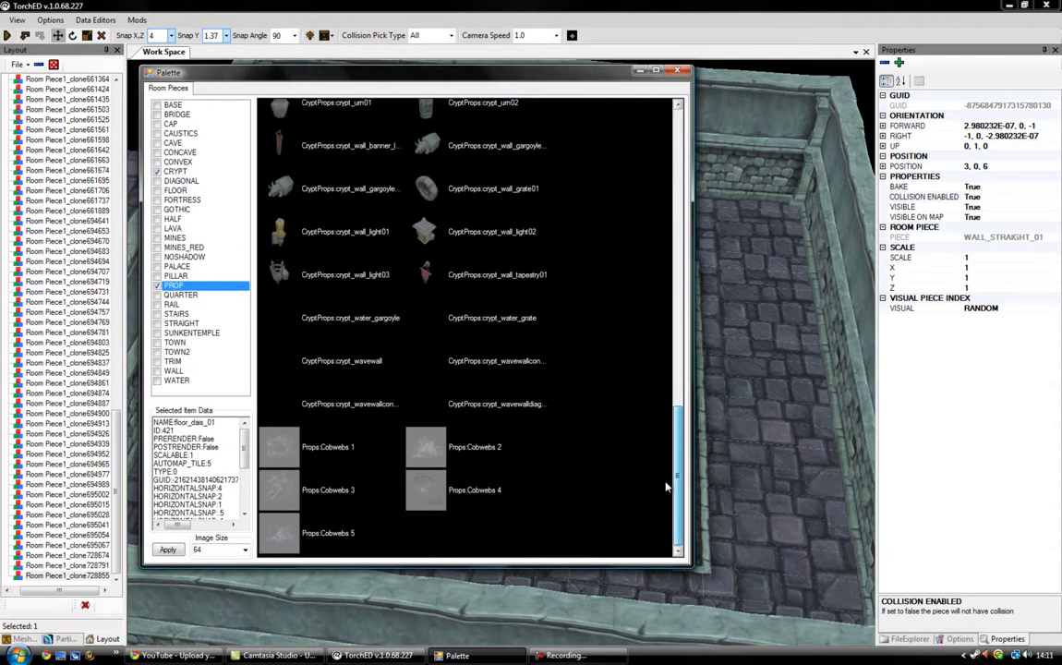
pyautogui.moveTo(679, 488); pyautogui.dragTo(679, 392)
pyautogui.doubleClick(357, 212)
pyautogui.click(309, 383)
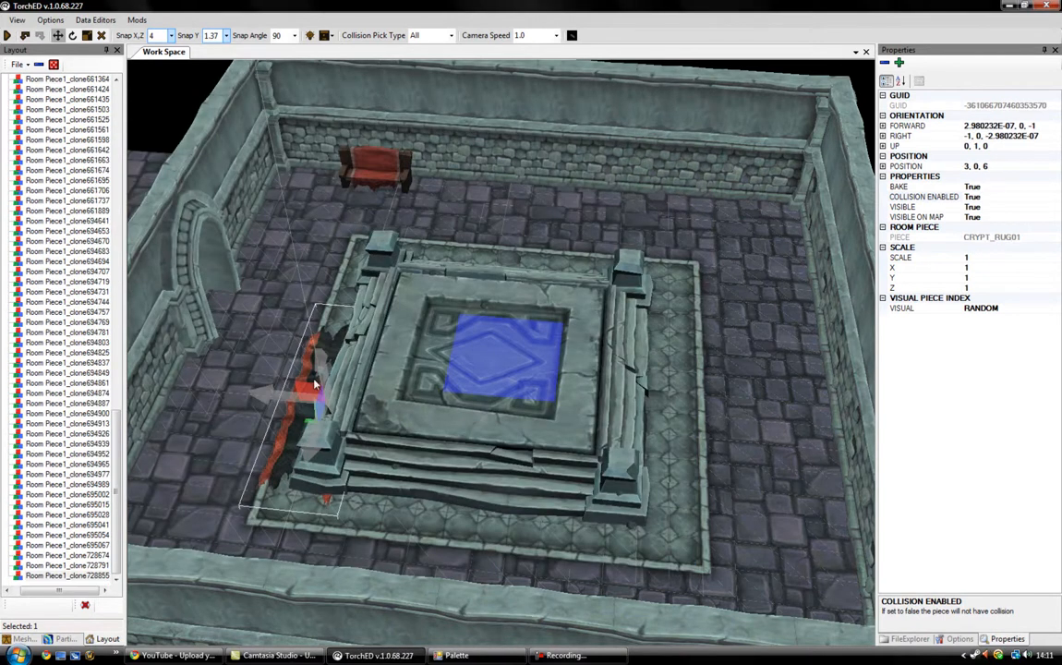
# Set the horizontal snap to 0.1 and move the rug in front of the archway at about 0.7, 0, 8.9
pyautogui.click(170, 35)
pyautogui.click(162, 48)
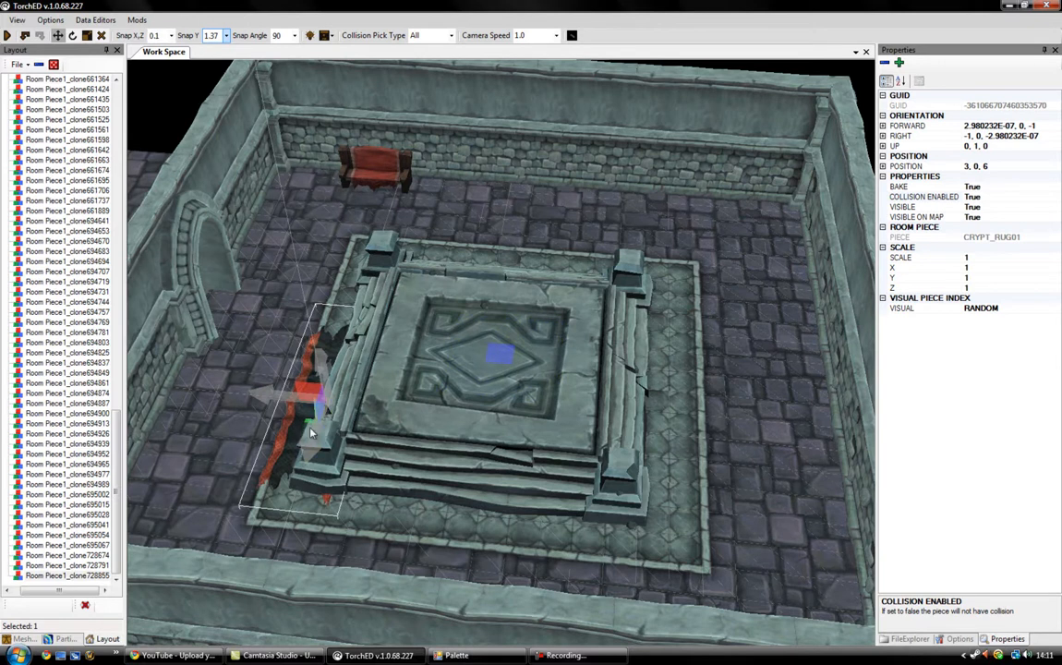
pyautogui.moveTo(300, 434); pyautogui.dragTo(406, 440, button='middle')
pyautogui.moveTo(406, 440); pyautogui.dragTo(465, 447, button='right')
pyautogui.moveTo(465, 446); pyautogui.dragTo(530, 434, button='middle')
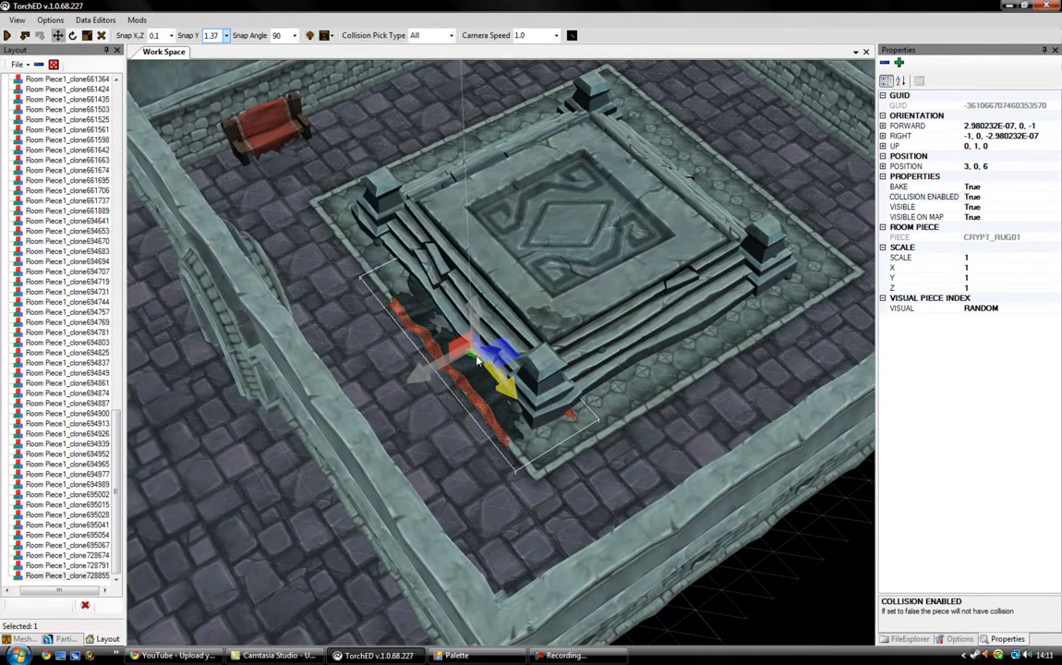
pyautogui.moveTo(464, 348); pyautogui.dragTo(431, 359)
pyautogui.moveTo(433, 361); pyautogui.dragTo(484, 465, button='right')
pyautogui.moveTo(498, 473); pyautogui.dragTo(504, 403)
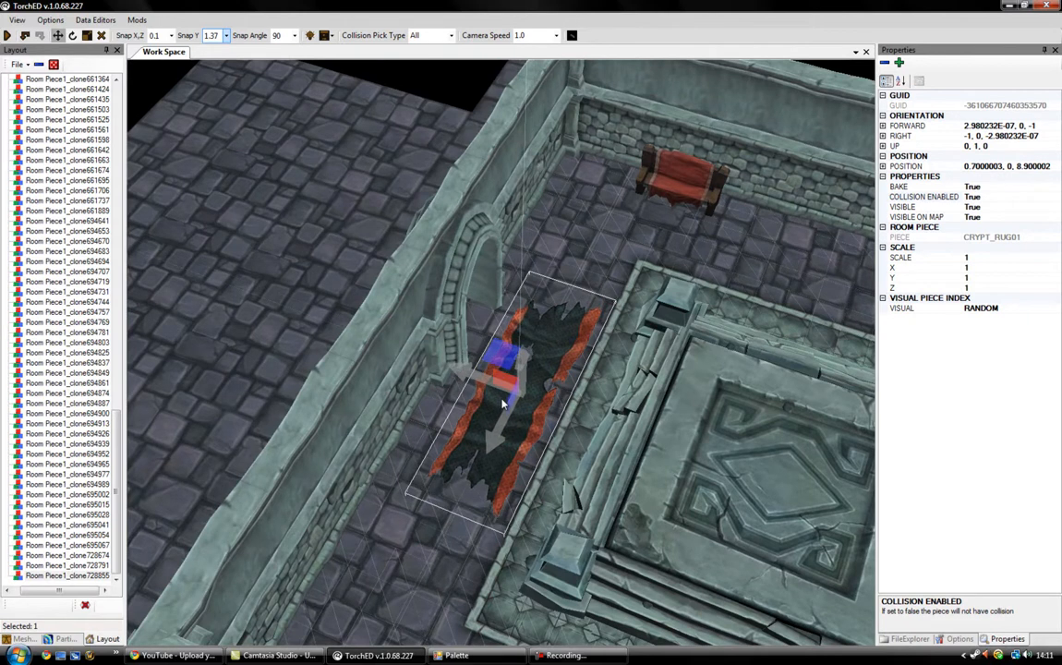
# Duplicate the rug and move one to the opposite side of the dais at about 0.8, 0, -9.5
pyautogui.moveTo(505, 402); pyautogui.dragTo(576, 426, button='right')
pyautogui.press('w')
pyautogui.press('s')
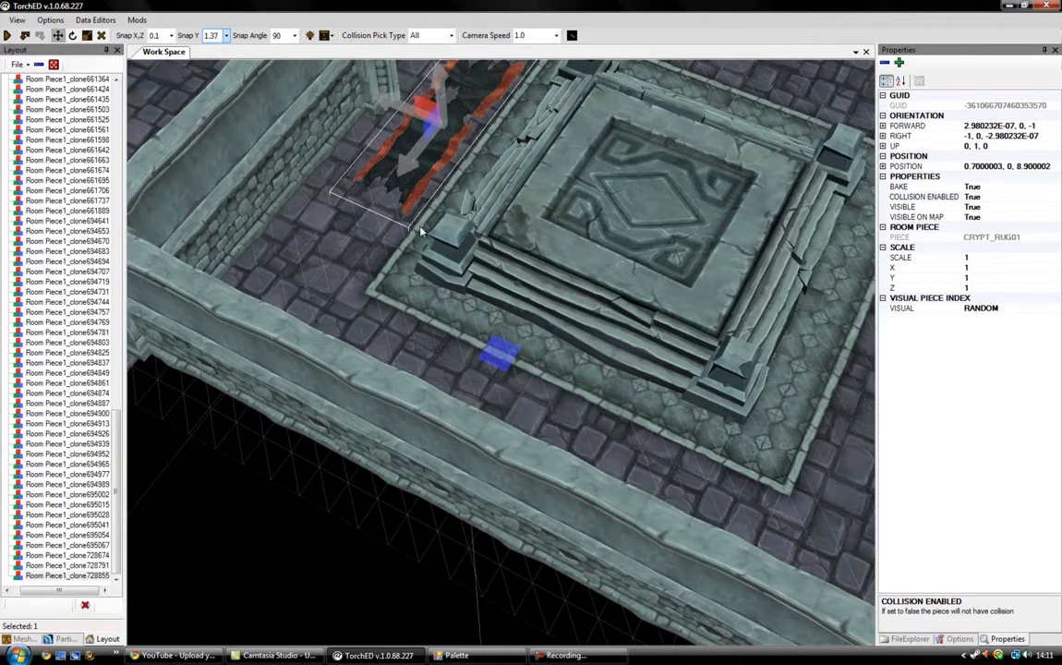
pyautogui.keyDown('shift'); pyautogui.moveTo(416, 177); pyautogui.dragTo(415, 178); pyautogui.keyUp('shift')
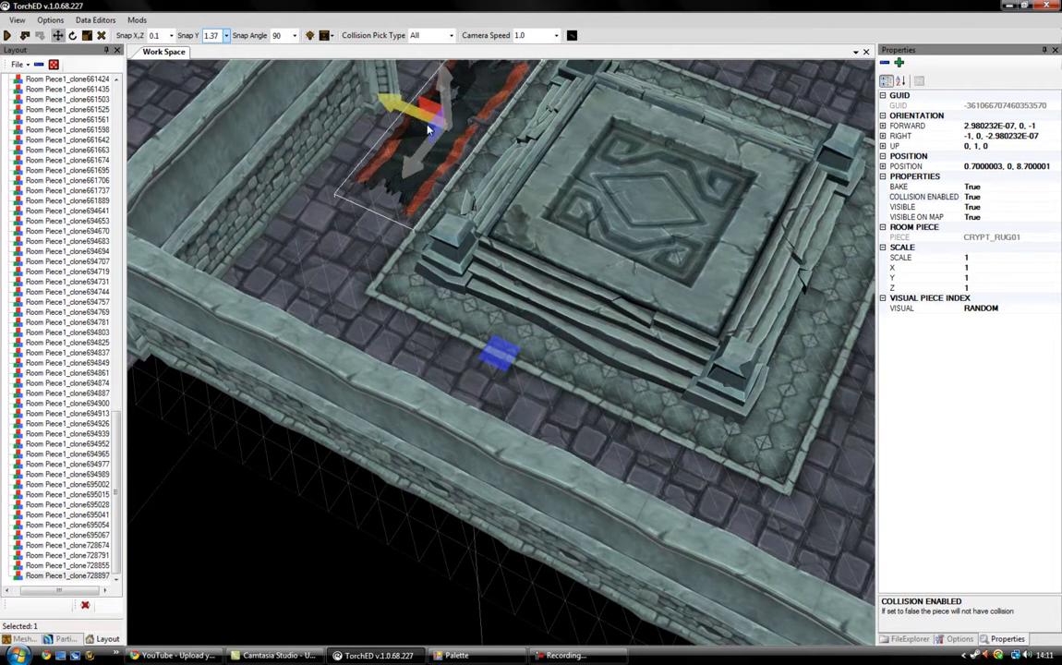
pyautogui.moveTo(441, 133); pyautogui.dragTo(796, 404)
pyautogui.moveTo(796, 404); pyautogui.dragTo(626, 367, button='right')
pyautogui.moveTo(623, 358); pyautogui.dragTo(746, 308)
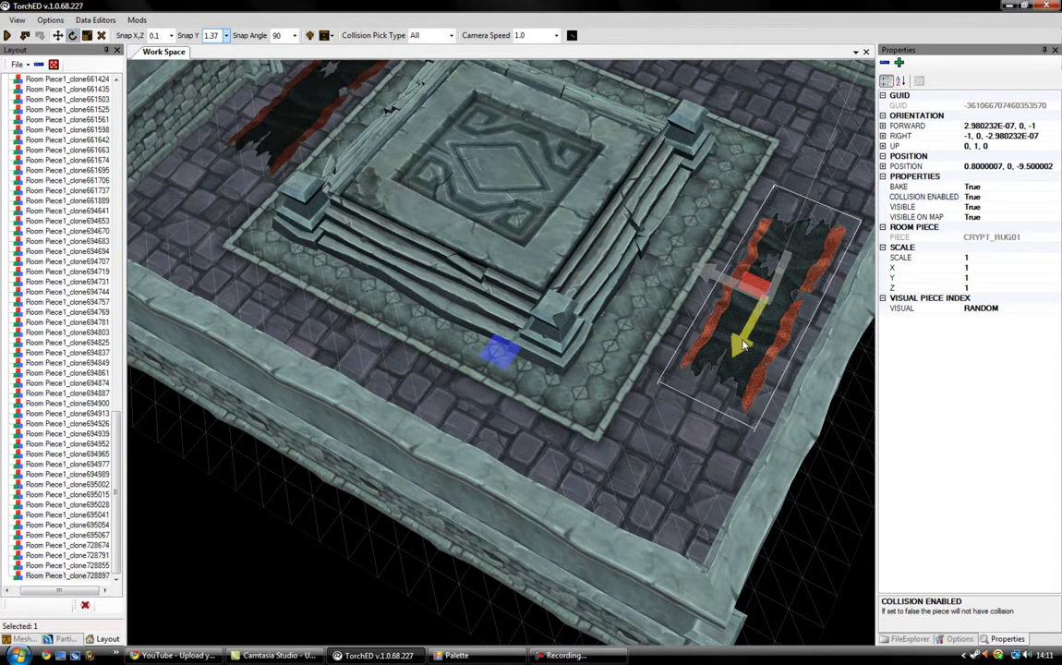
# Set the vertical snap to 0.1 and the snap angle to 1, and rotate the rug opposite the archway slightly askew
pyautogui.click(227, 37)
pyautogui.click(220, 51)
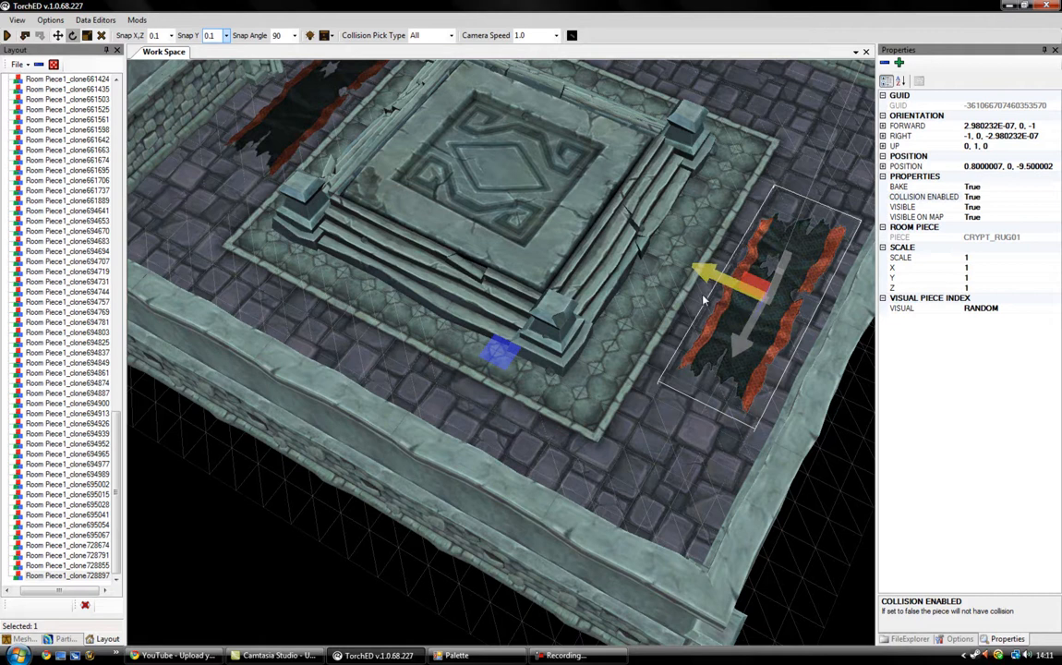
pyautogui.click(294, 35)
pyautogui.click(266, 48)
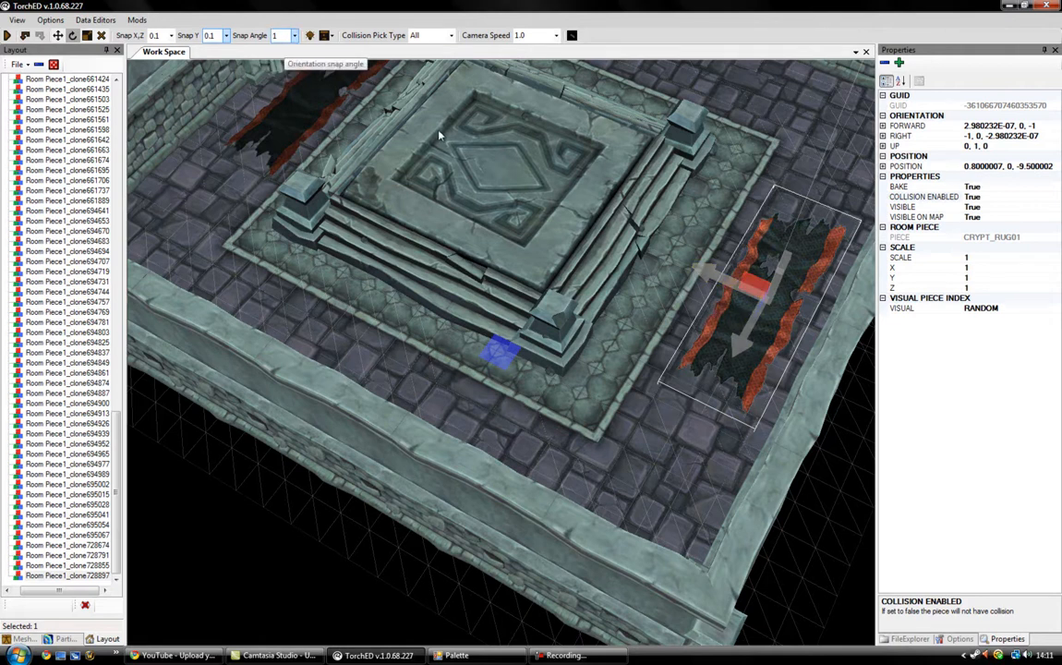
pyautogui.moveTo(785, 259); pyautogui.dragTo(859, 348)
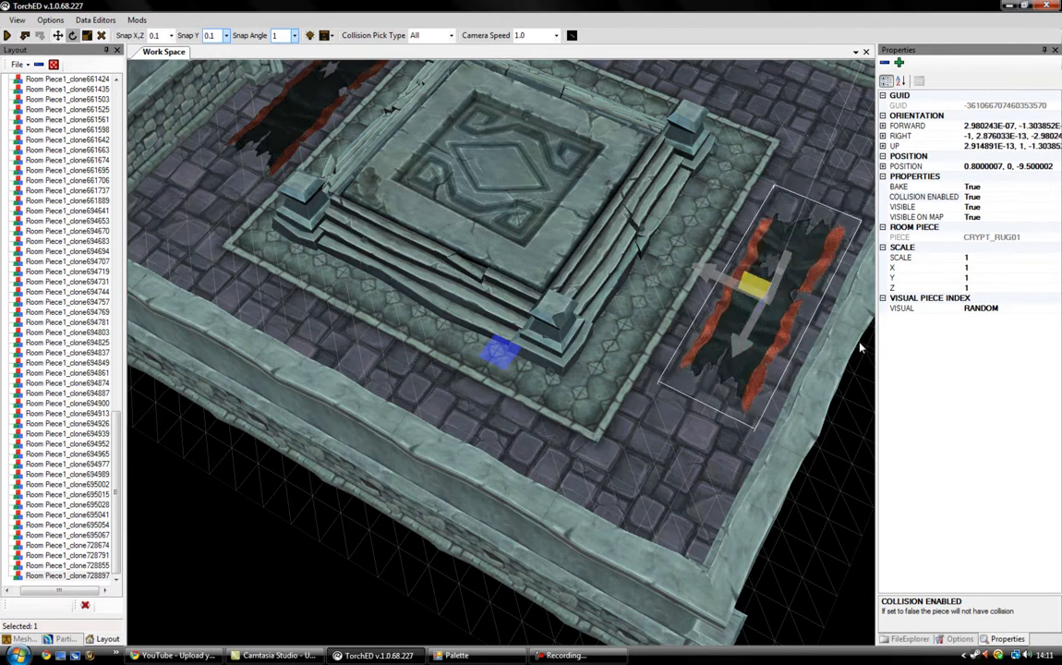
pyautogui.moveTo(749, 310); pyautogui.dragTo(791, 271)
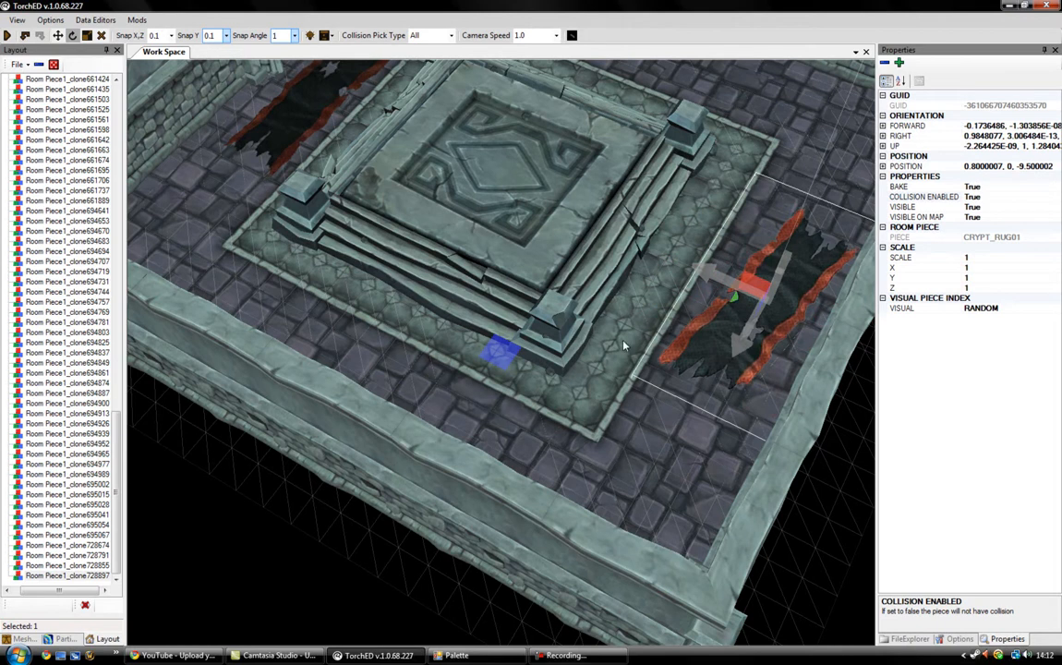
# Select the rug in front of the archway and rotate it slightly askew on the floor
pyautogui.press('a')
pyautogui.press('w')
pyautogui.click(535, 230)
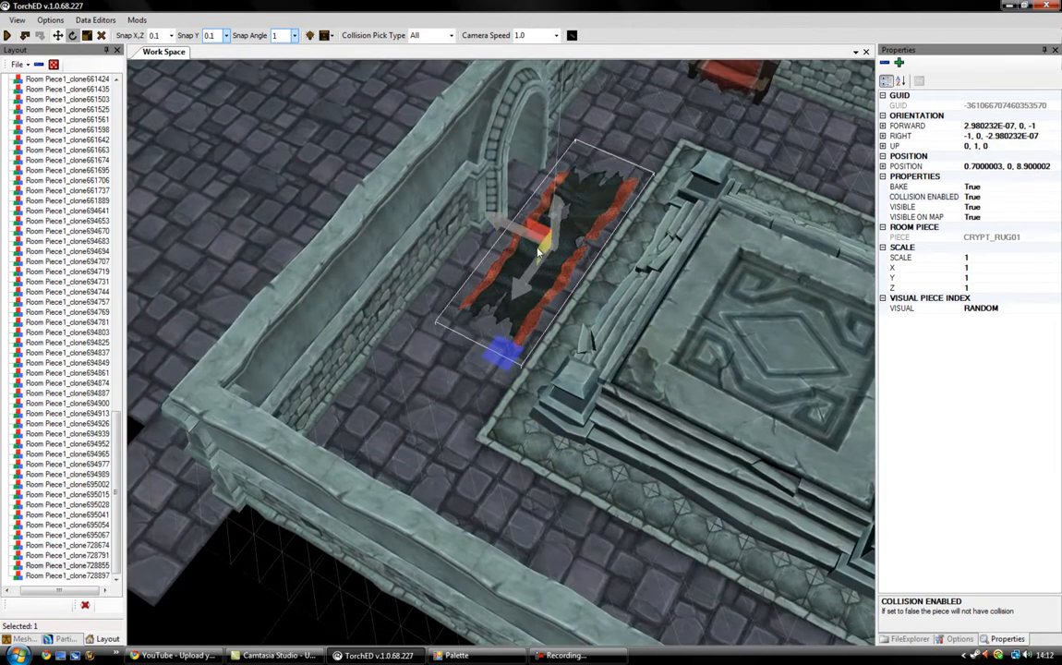
pyautogui.moveTo(538, 228)
pyautogui.mouseDown()
pyautogui.moveTo(587, 274)
pyautogui.moveTo(532, 264)
pyautogui.moveTo(545, 279)
pyautogui.moveTo(539, 249)
pyautogui.mouseUp()
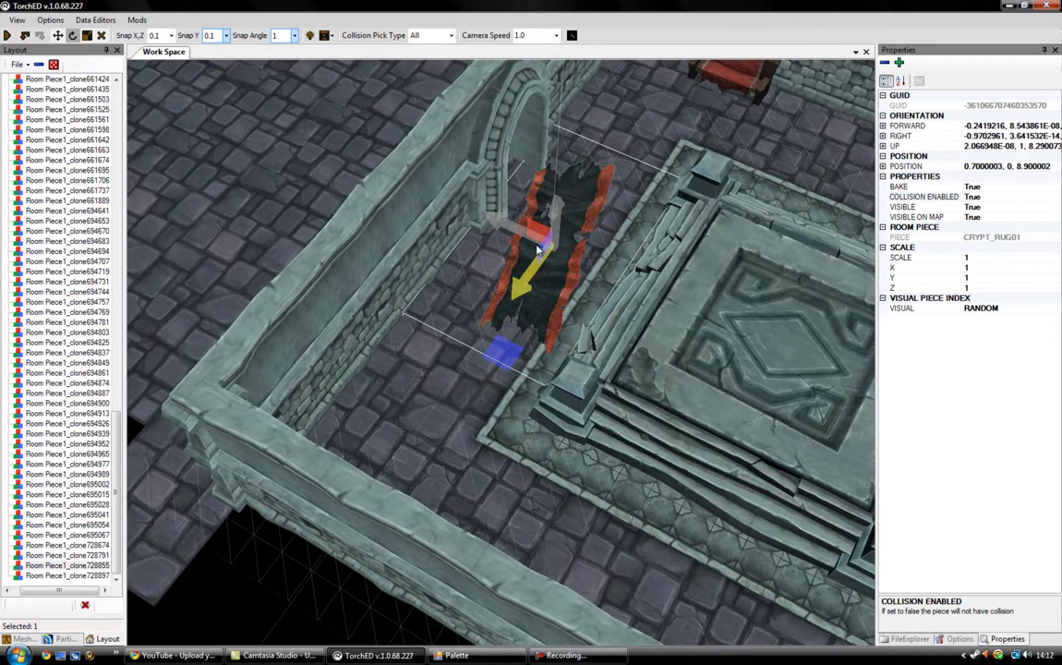
# Move the rotated rug near the archway to position 2.1, 0, 8.5
pyautogui.click(58, 36)
pyautogui.moveTo(475, 235); pyautogui.dragTo(523, 292)
pyautogui.scroll(-5, 640, 313)
pyautogui.moveTo(640, 313); pyautogui.dragTo(605, 290, button='middle')
pyautogui.scroll(5, 605, 290)
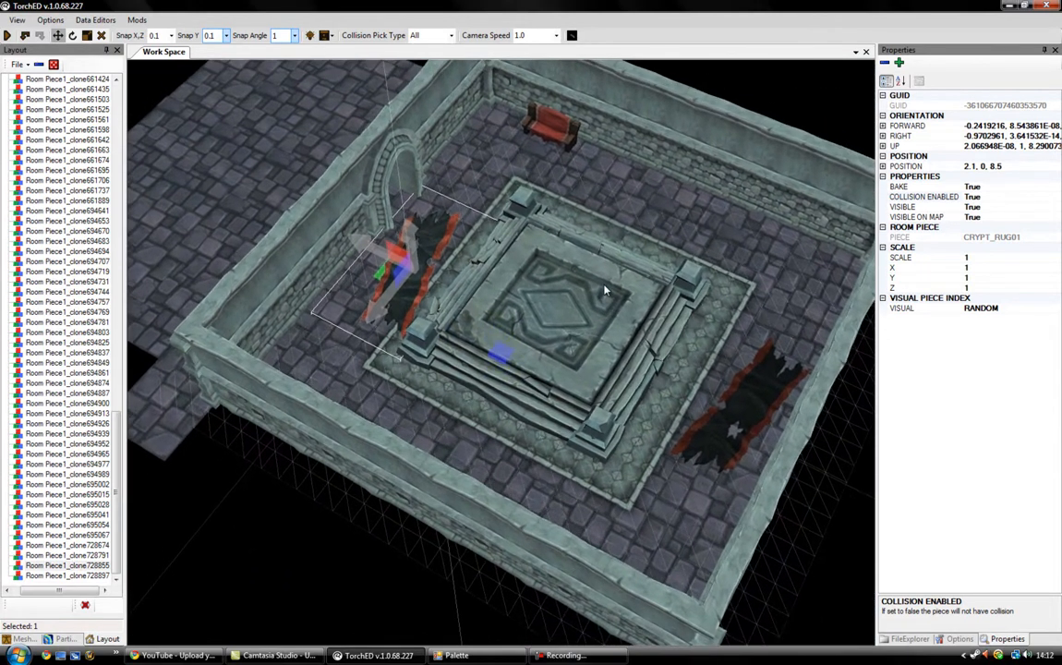